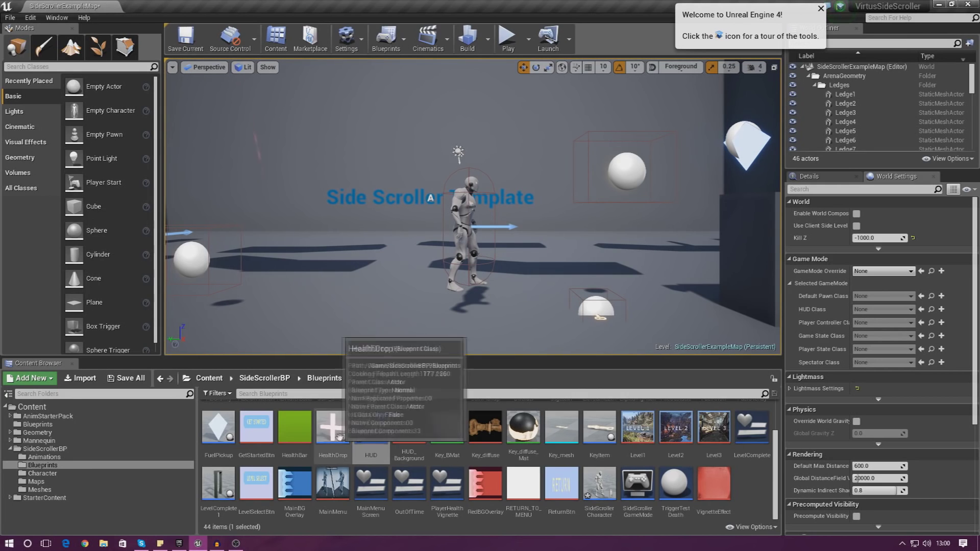
Open the HUD widget blueprint and examine the ability icons and the hidden text above the boots icon.
double_click(368, 436)
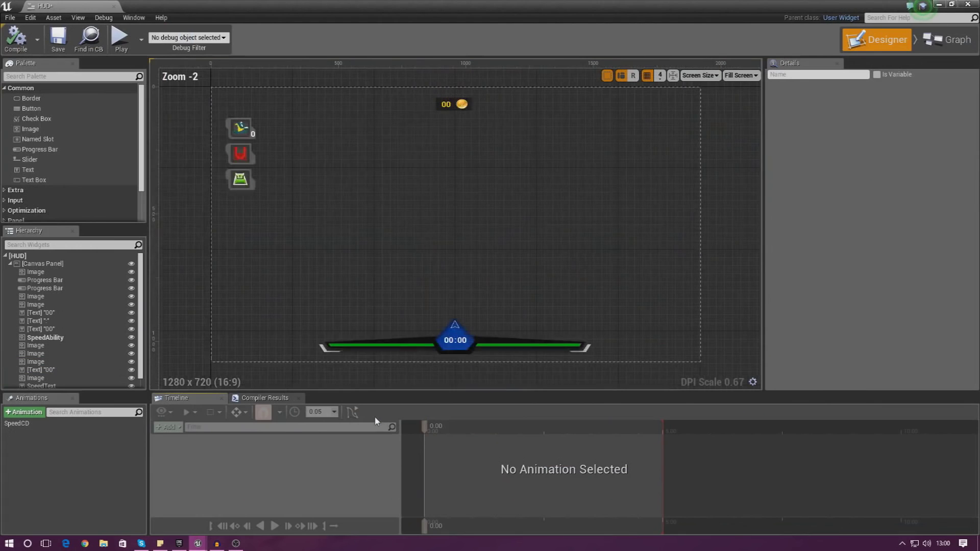
left_click(249, 131)
left_click(291, 149)
scroll(230, 134, "up", 2)
left_click(233, 131)
scroll(229, 134, "up", 6)
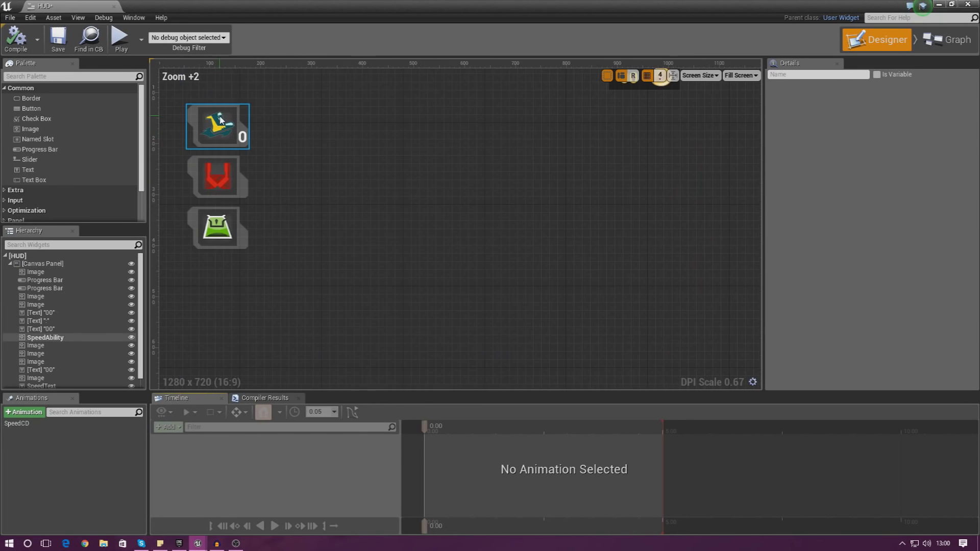
right_click_drag(213, 117, 359, 212)
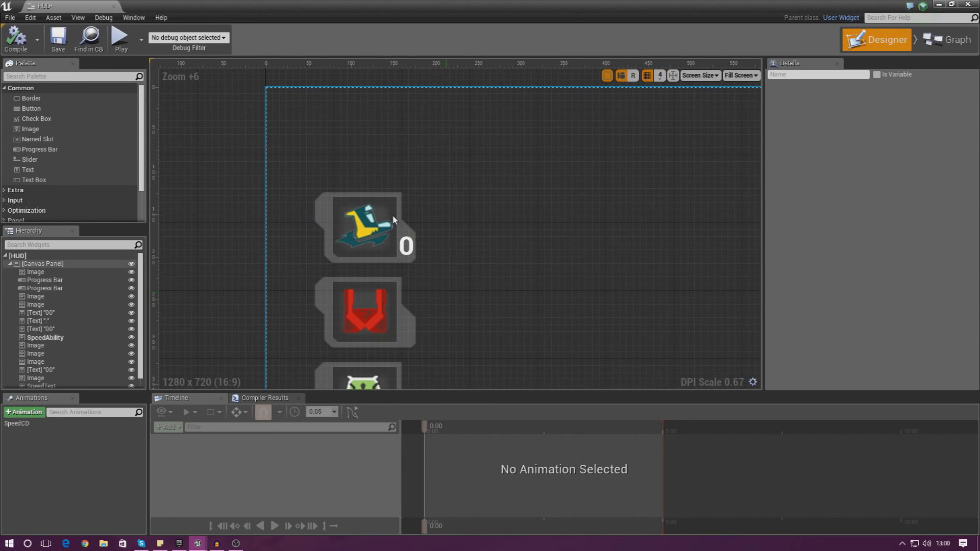
left_click(366, 182)
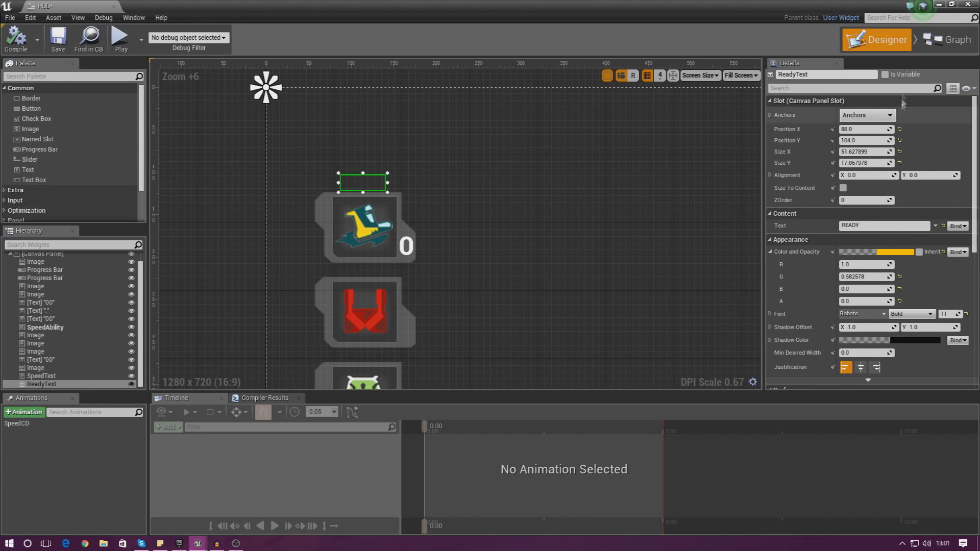
Examine the Event Tick logic that plays the speed animation in the HUD's event graph, and close the widget editor.
left_click(947, 39)
right_click_drag(428, 280, 511, 292)
scroll(415, 317, "down", 1)
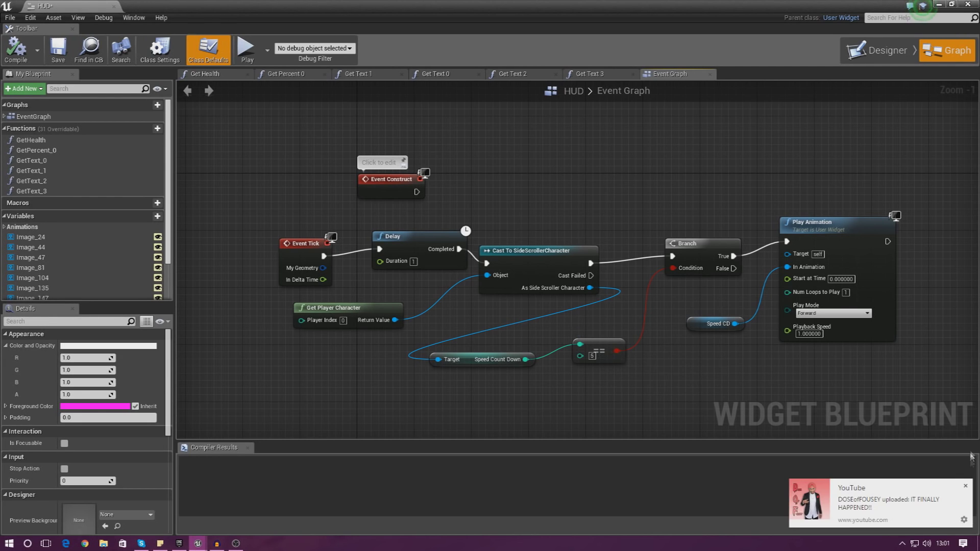
left_click(965, 485)
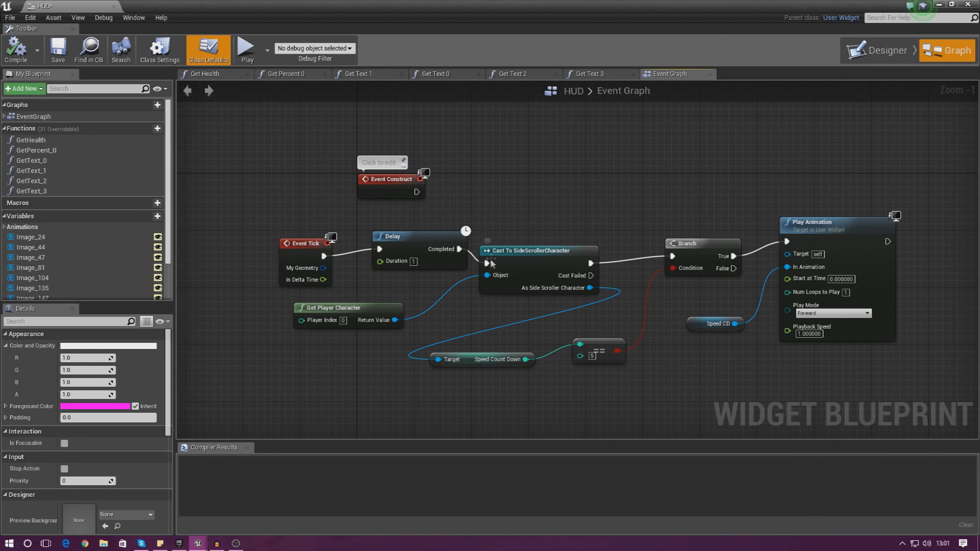
scroll(336, 227, "down", 4)
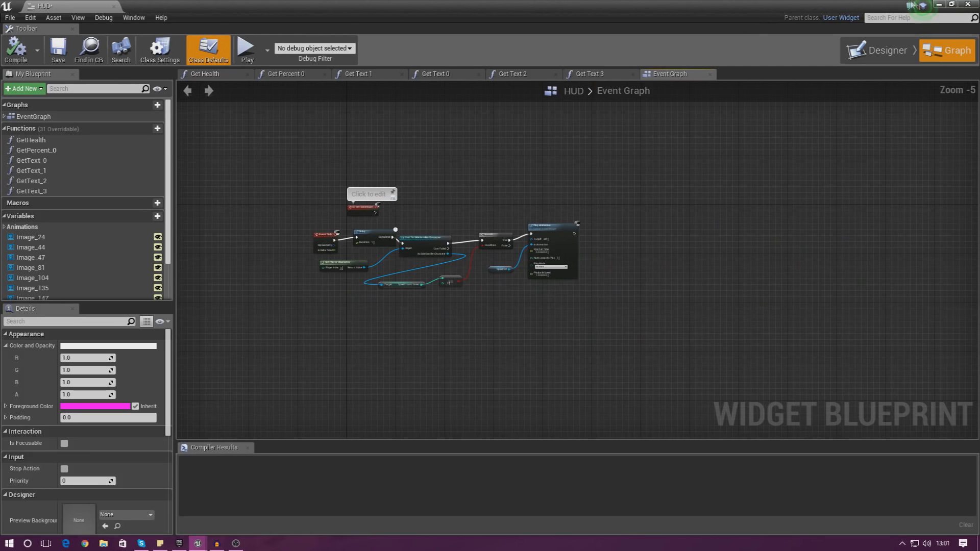
left_click(968, 4)
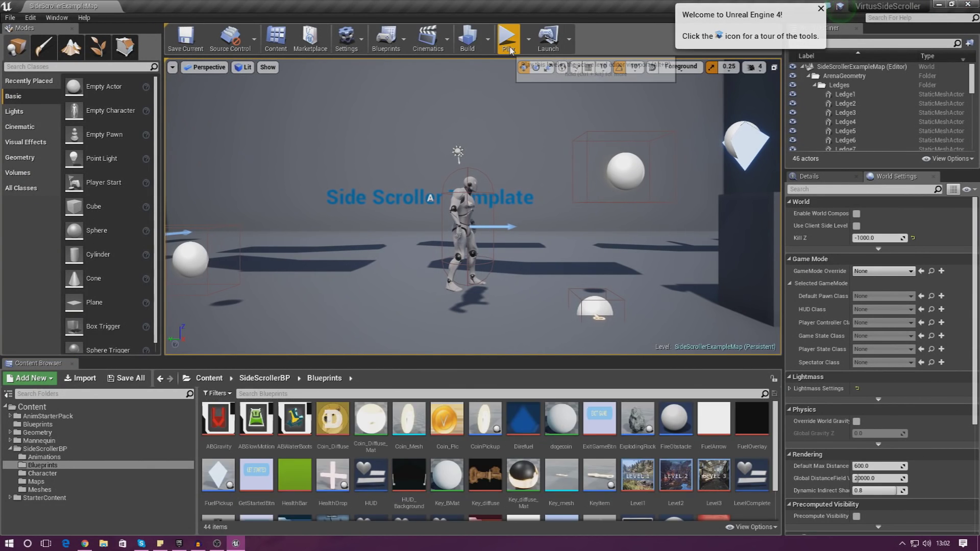
Play the level and move the character to watch the boots ability countdown on the HUD, and end the session.
left_click(508, 41)
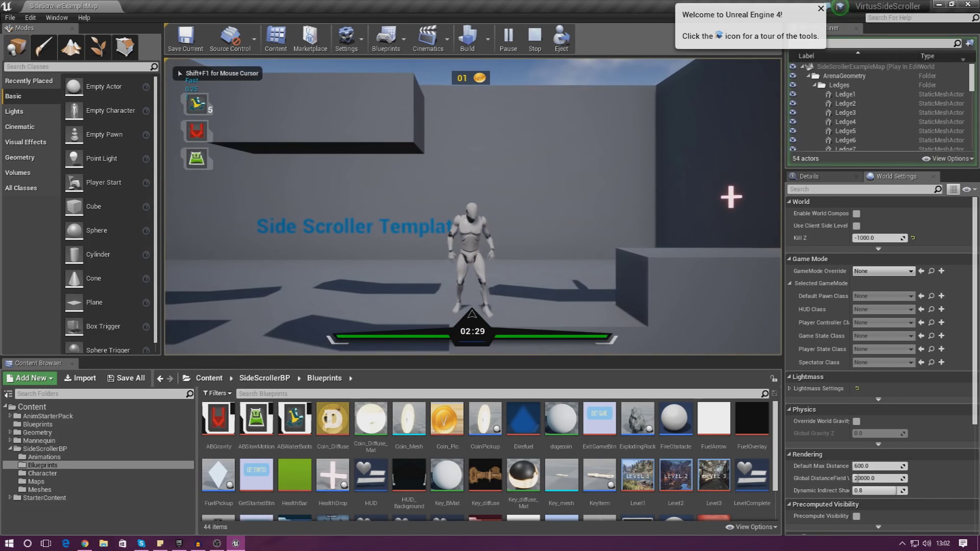
key("a")
key("d")
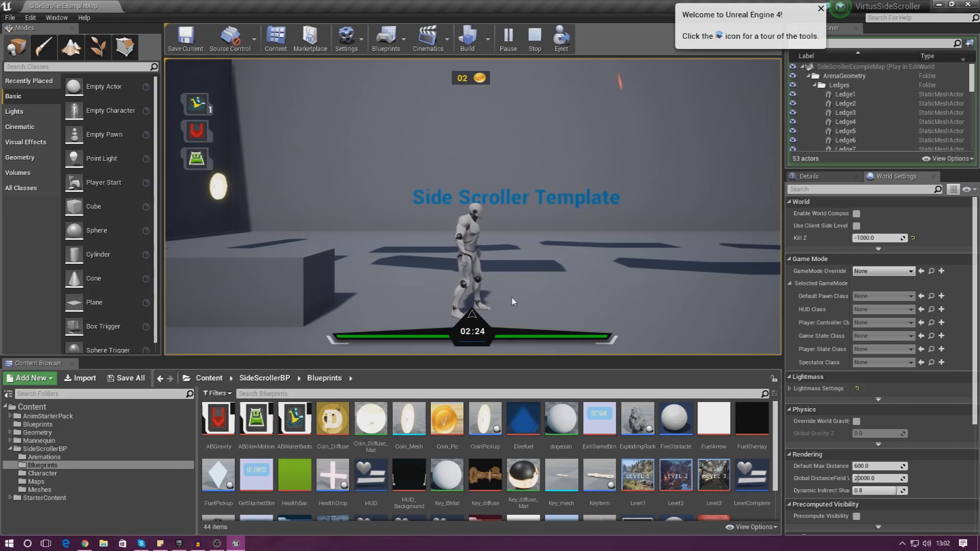
key("Escape")
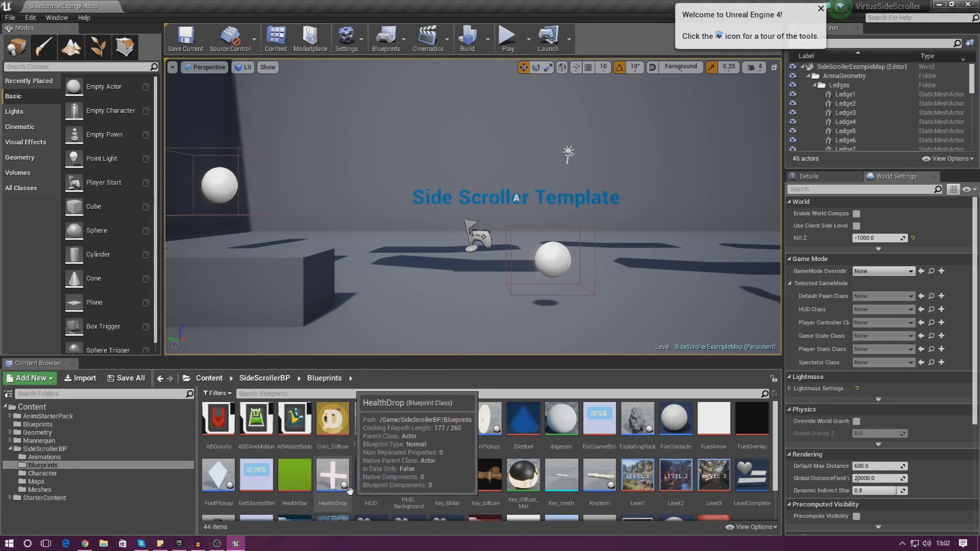
Open the HUD widget blueprint and add a text block above the boots icon at about X 48, Y 88.
left_click(367, 484)
double_click(367, 483)
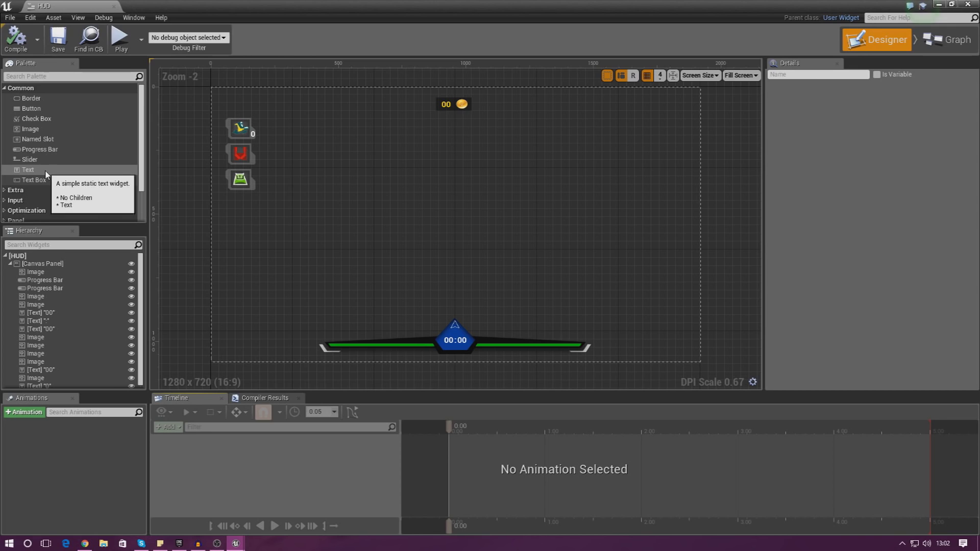
left_click(31, 171)
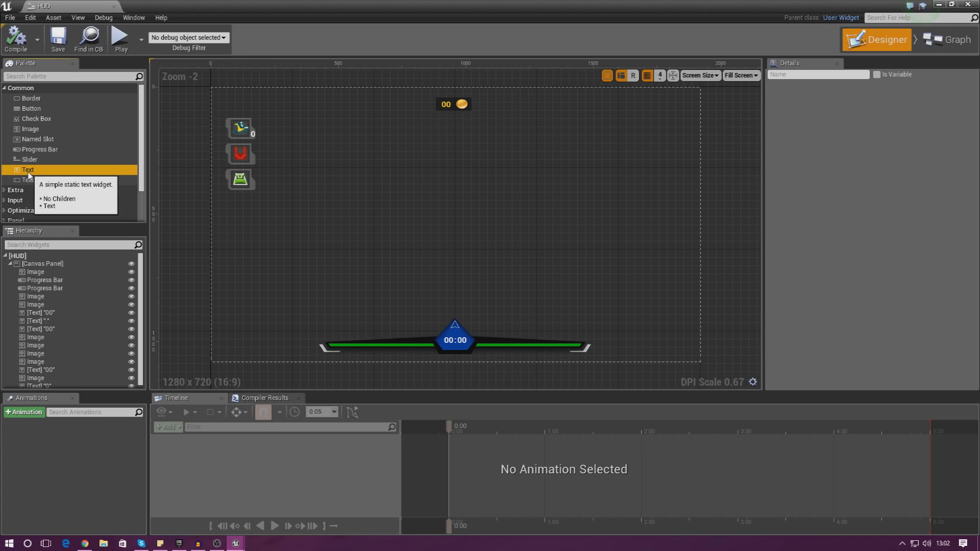
left_click_drag(44, 172, 263, 113)
scroll(263, 114, "up", 1)
scroll(263, 114, "up", 5)
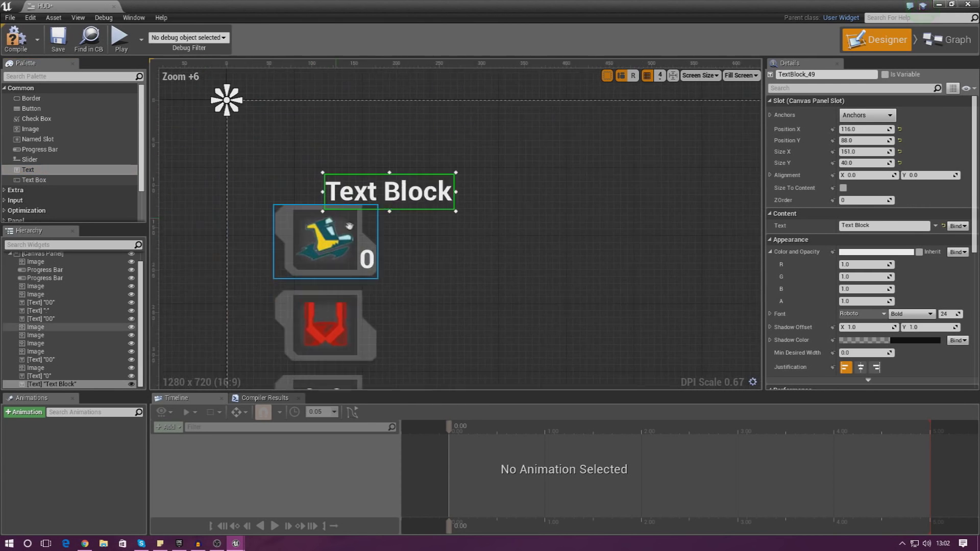
left_click_drag(398, 214, 355, 215)
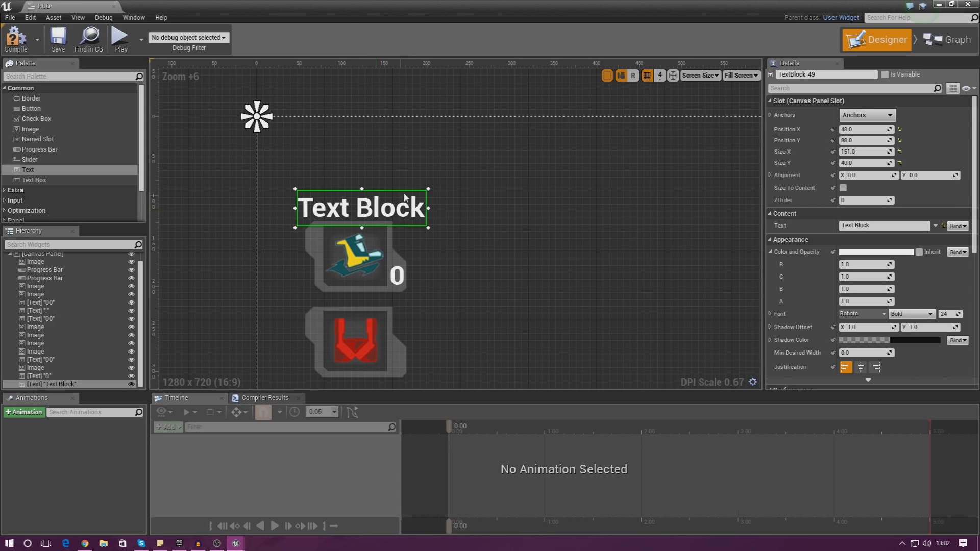
Set the new text block's colour to amber yellow, hex sRGB FFCC00FF.
left_click(844, 253)
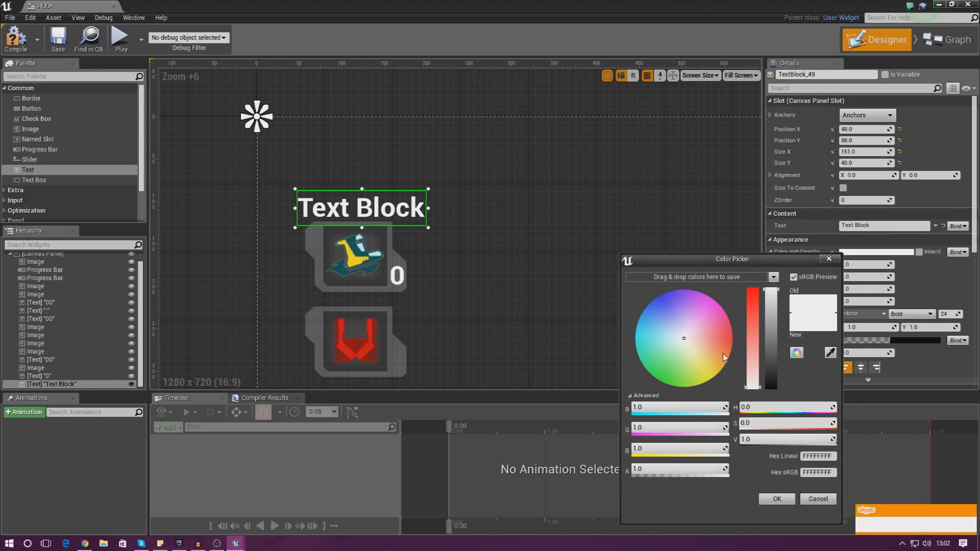
left_click(715, 367)
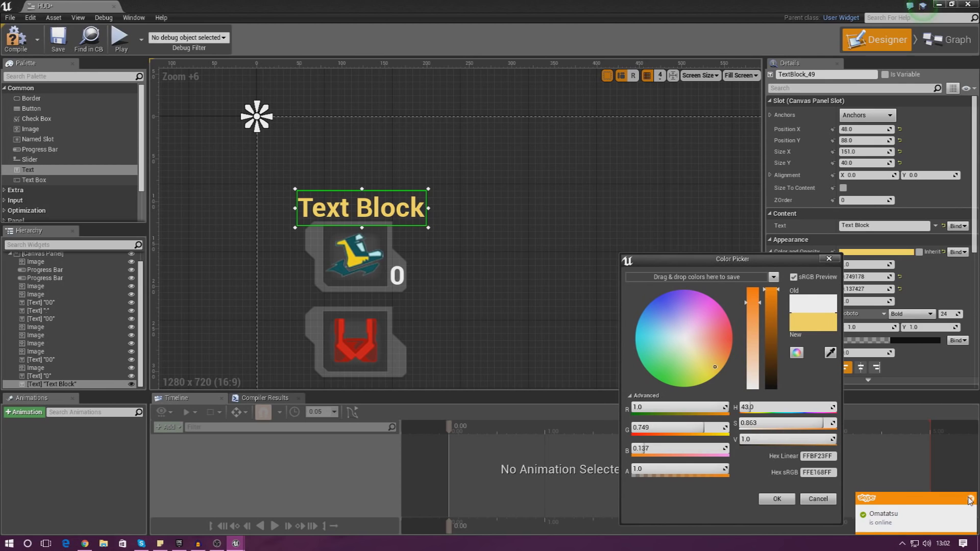
left_click(969, 499)
left_click(719, 369)
left_click_drag(720, 368, 723, 366)
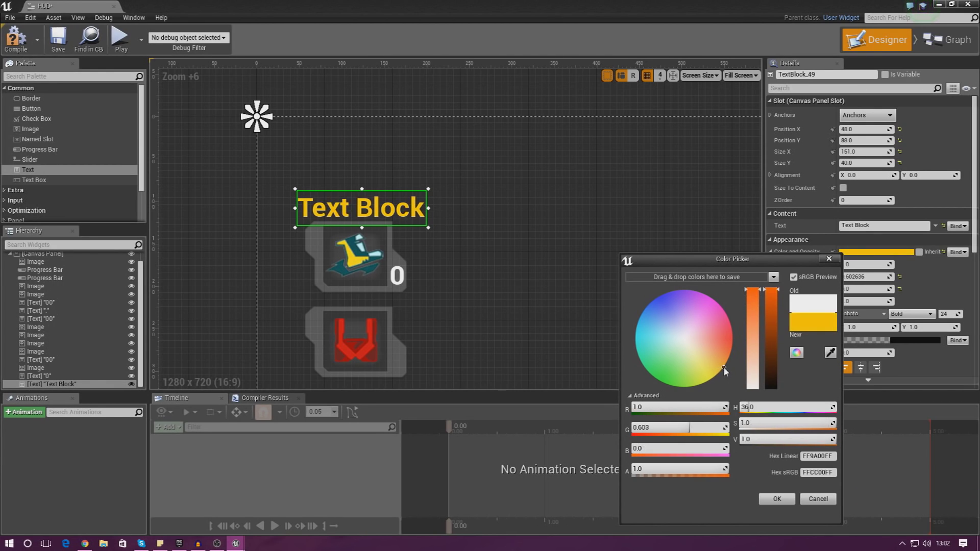
left_click(776, 496)
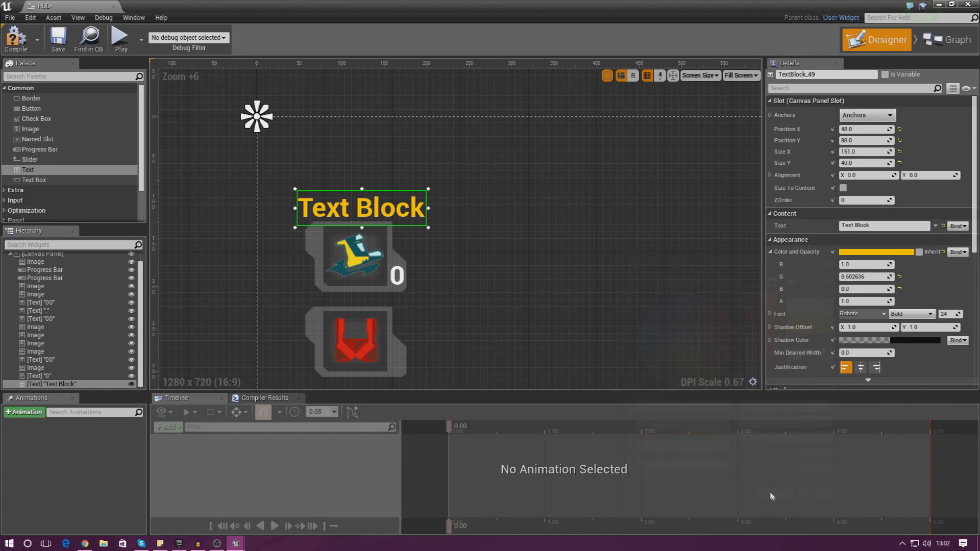
Reduce the text block's font size to 11 and change its text to READY.
left_click_drag(950, 314, 944, 314)
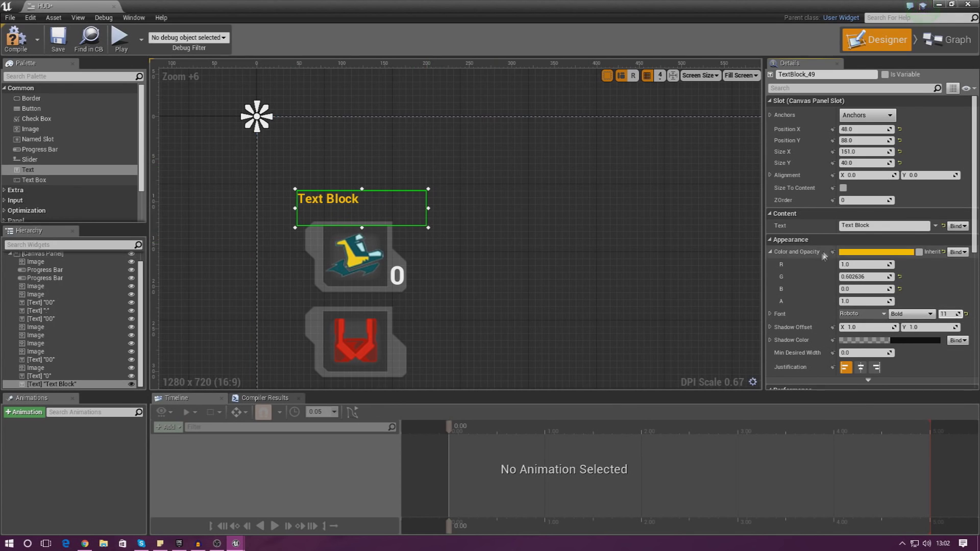
left_click_drag(878, 226, 794, 227)
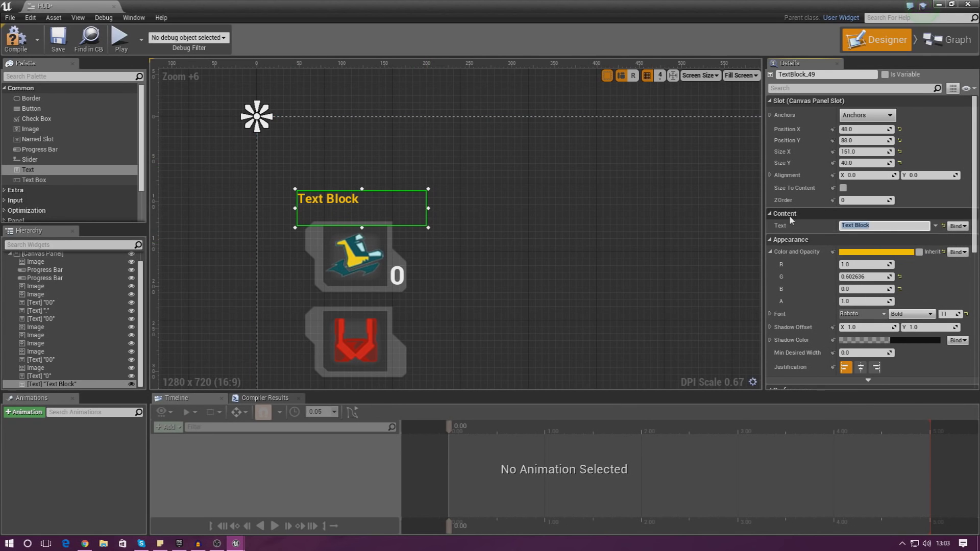
type("R")
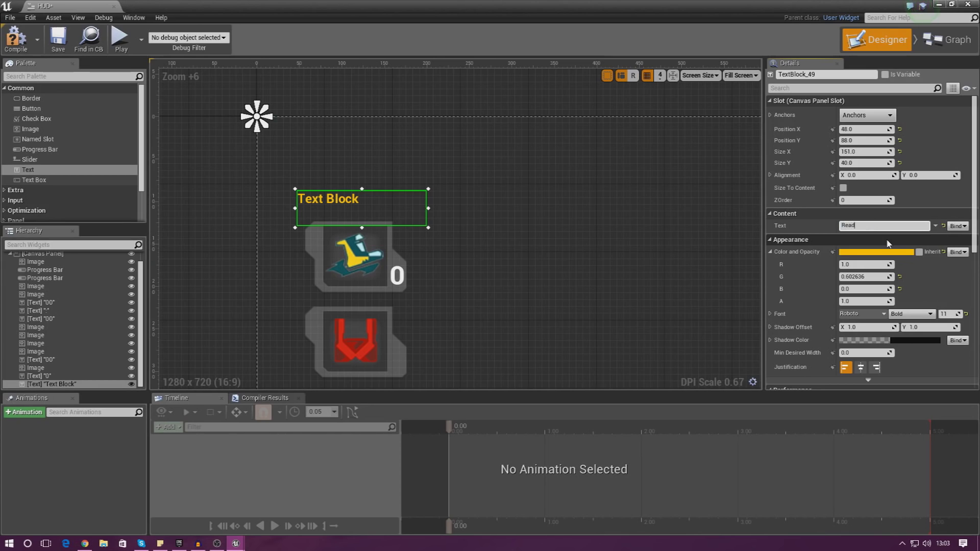
type("EADY")
key("Return")
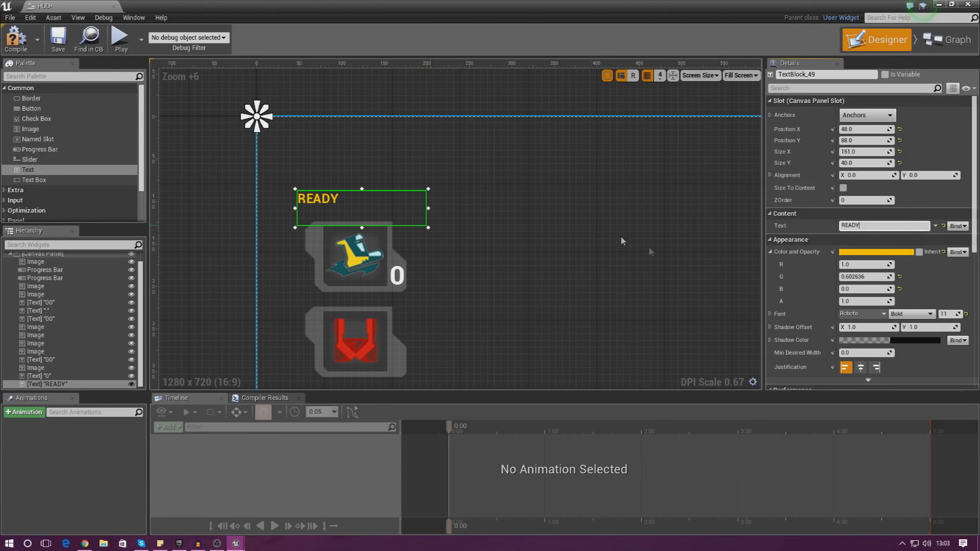
Set the READY text's font size to 14, fit its box to about 63 by 19, and centre it above the boots icon.
left_click_drag(428, 228, 364, 218)
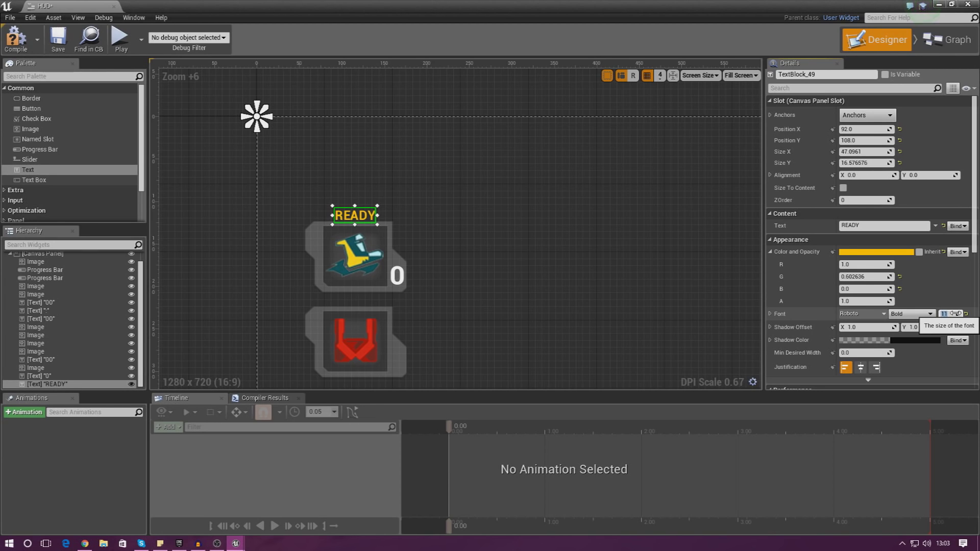
key("Return")
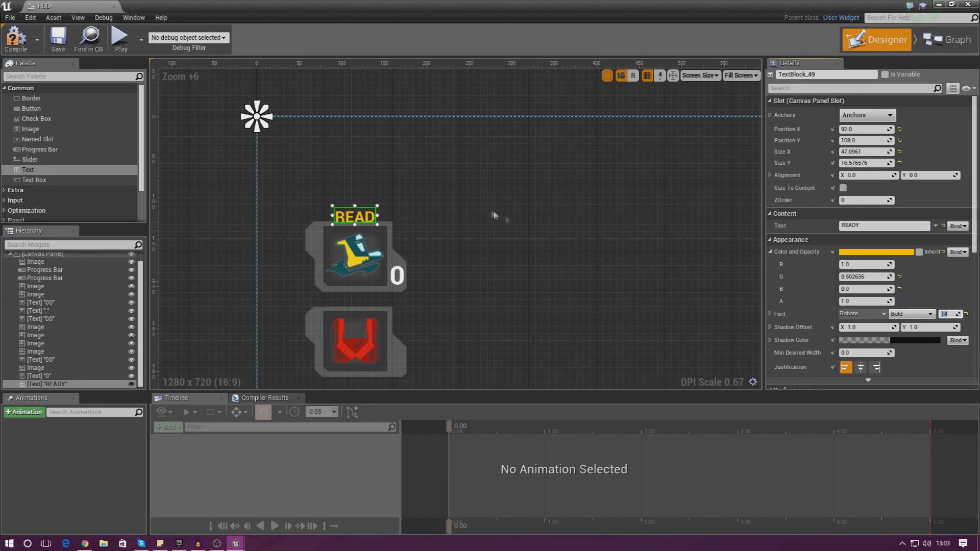
mouse_move(378, 224)
left_mouse_down()
mouse_move(400, 234)
mouse_move(376, 215)
left_mouse_up()
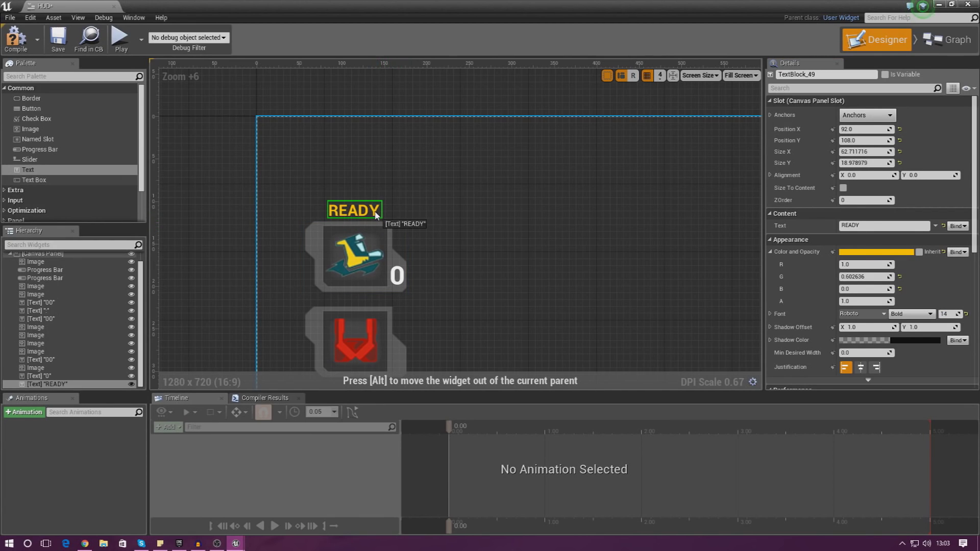
left_click(447, 214)
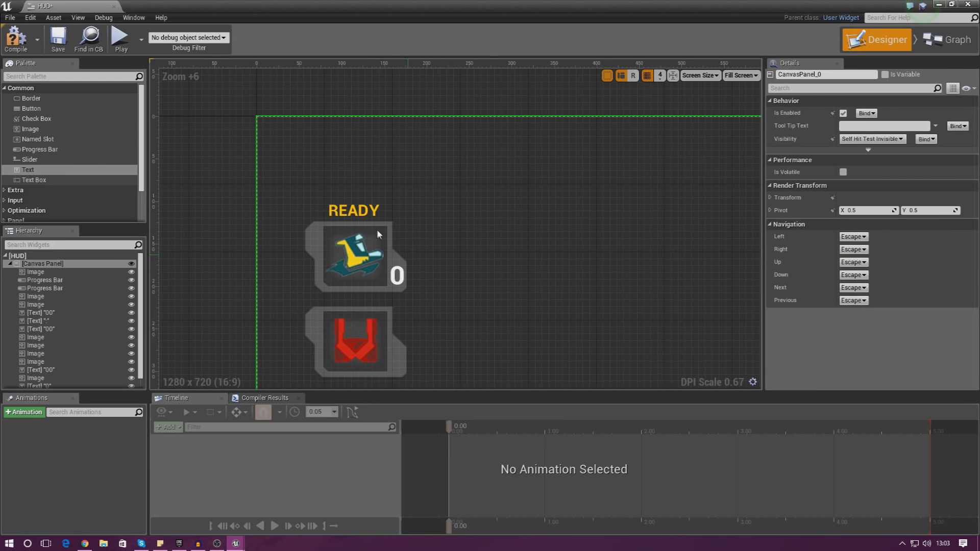
Make the READY text fully transparent by setting its colour alpha to 0.
left_click(370, 212)
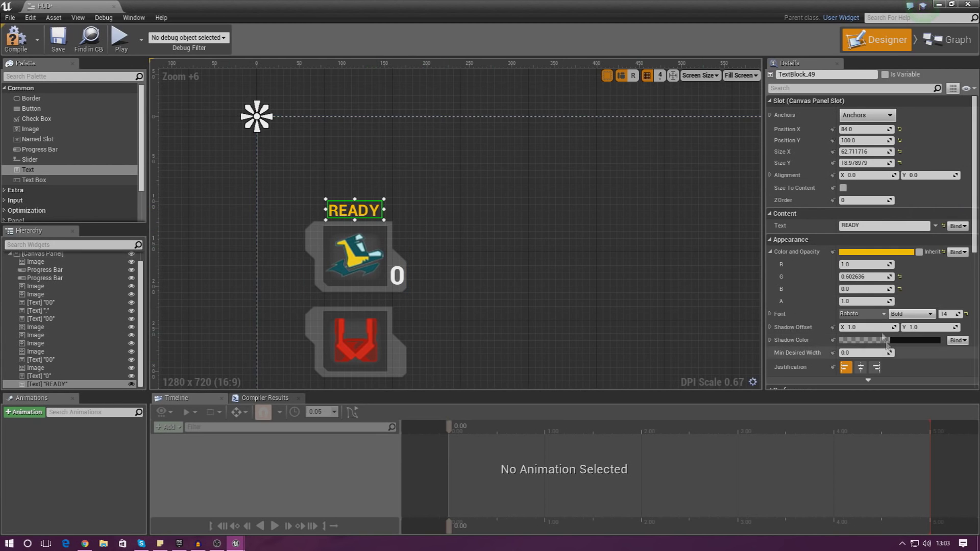
left_click(862, 301)
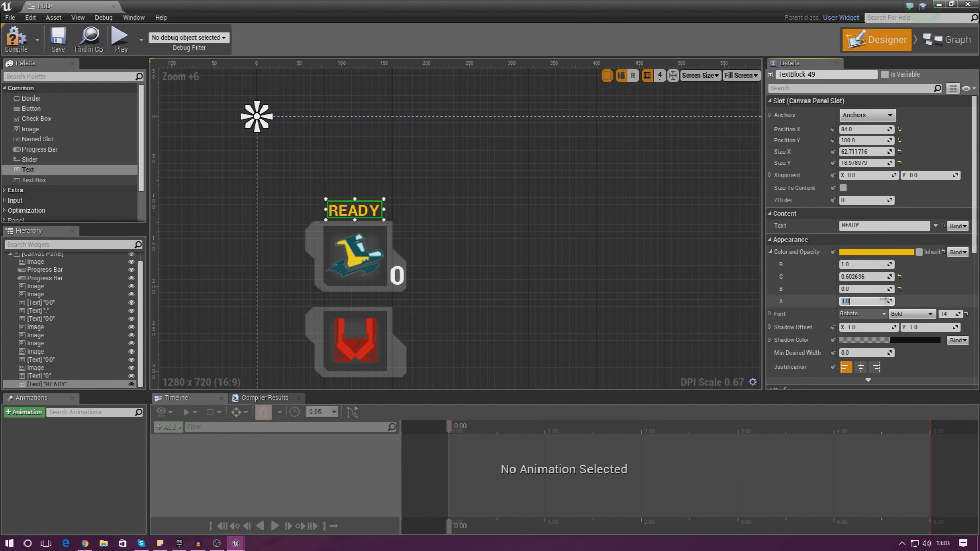
key("BackSpace")
type("0")
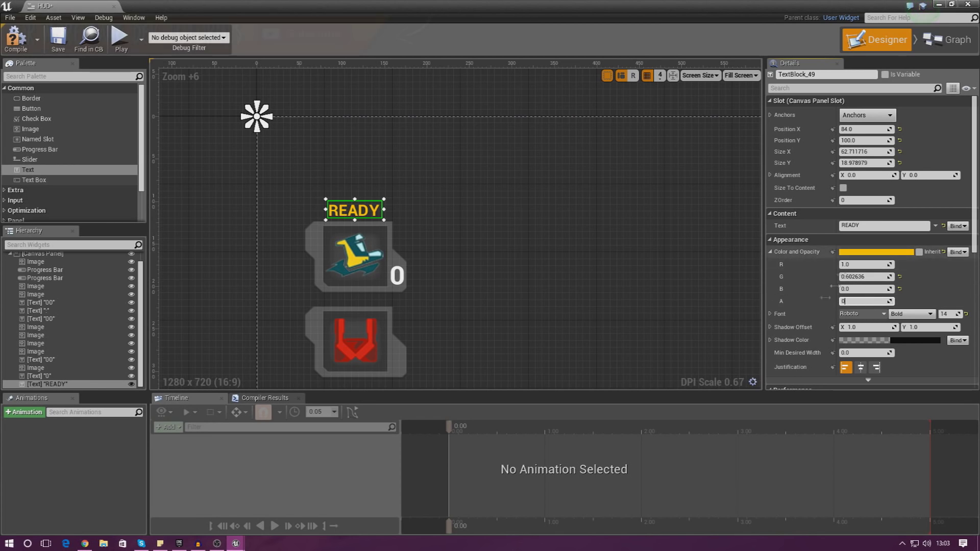
key("Return")
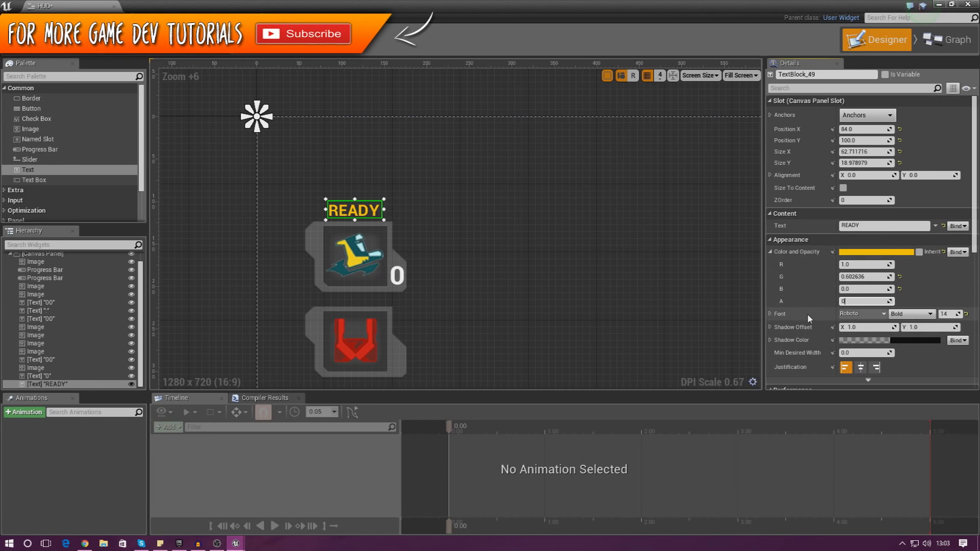
key("Return")
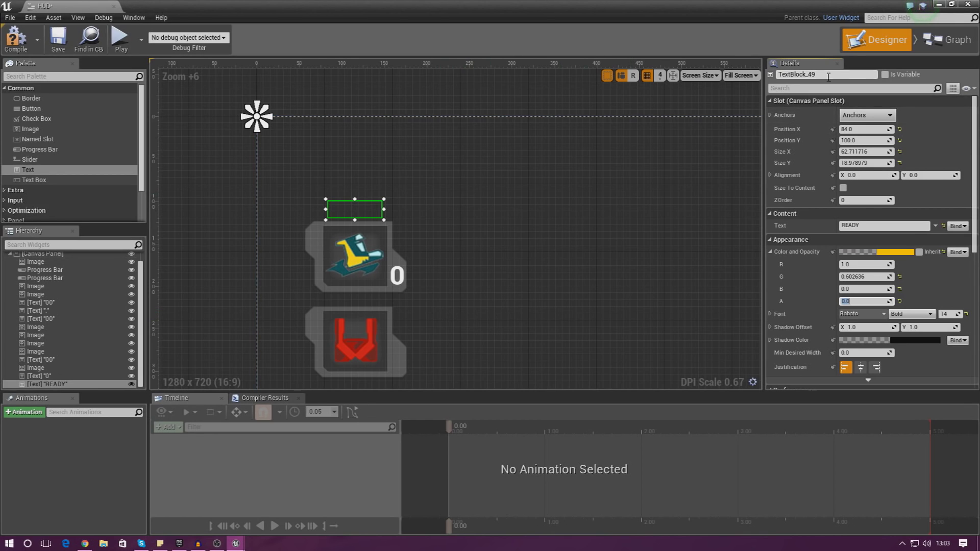
Rename the READY text block to ReadyText.
left_click(847, 74)
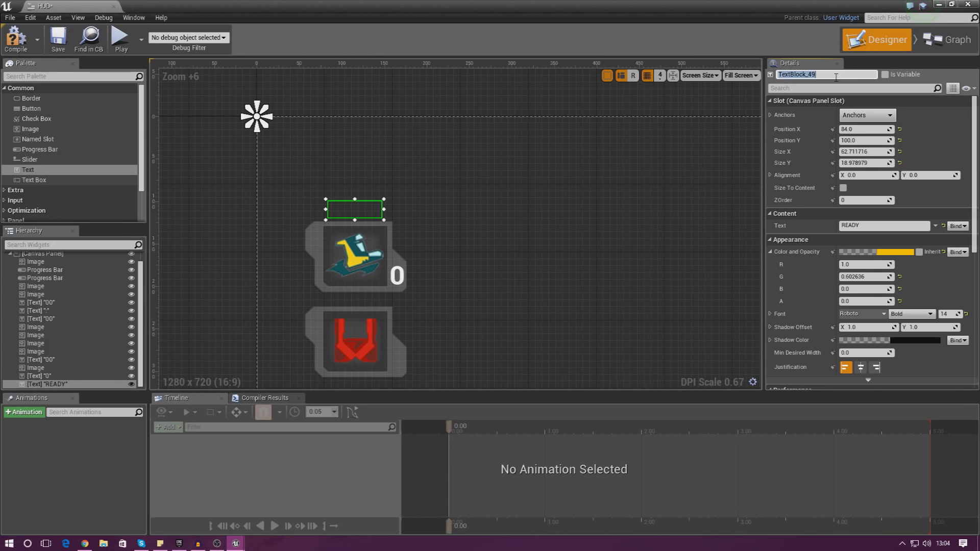
type("rEA")
key("Return")
Rename the cooldown number text beside the boots icon to SpeedCDText.
left_click(401, 278)
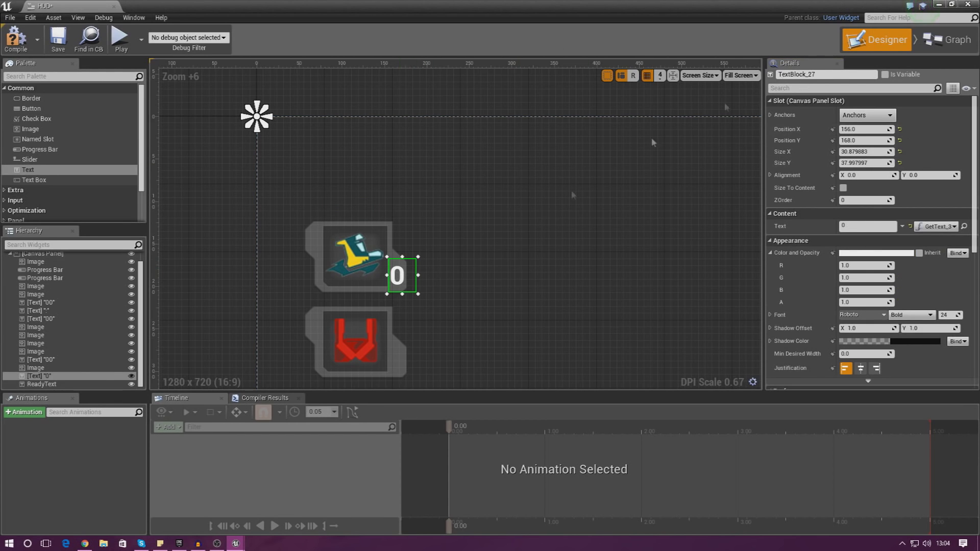
left_click(827, 74)
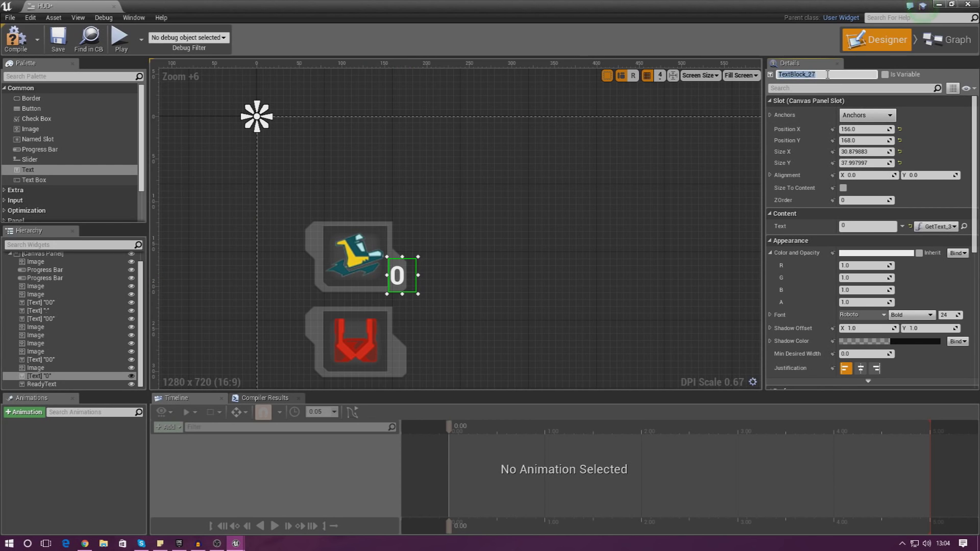
type("SpeedCDText")
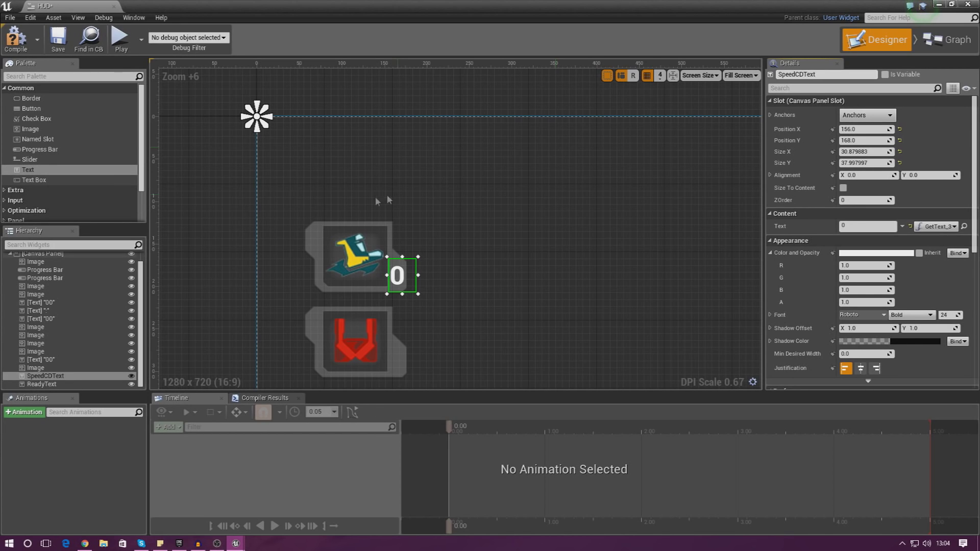
Rename the hidden READY text above the boots icon to SpeedReadyText.
left_click(352, 209)
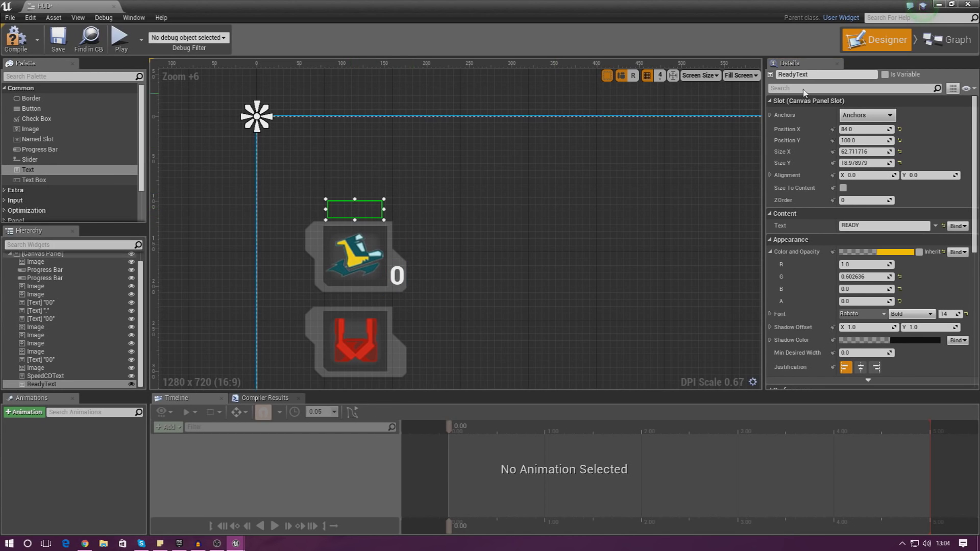
left_click(780, 75)
right_click_drag(511, 356, 513, 326)
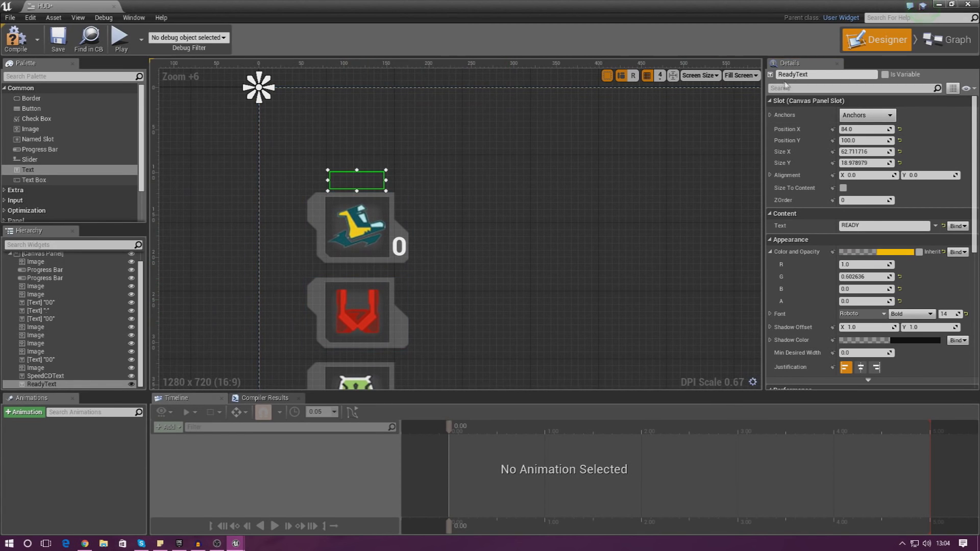
type("Speed")
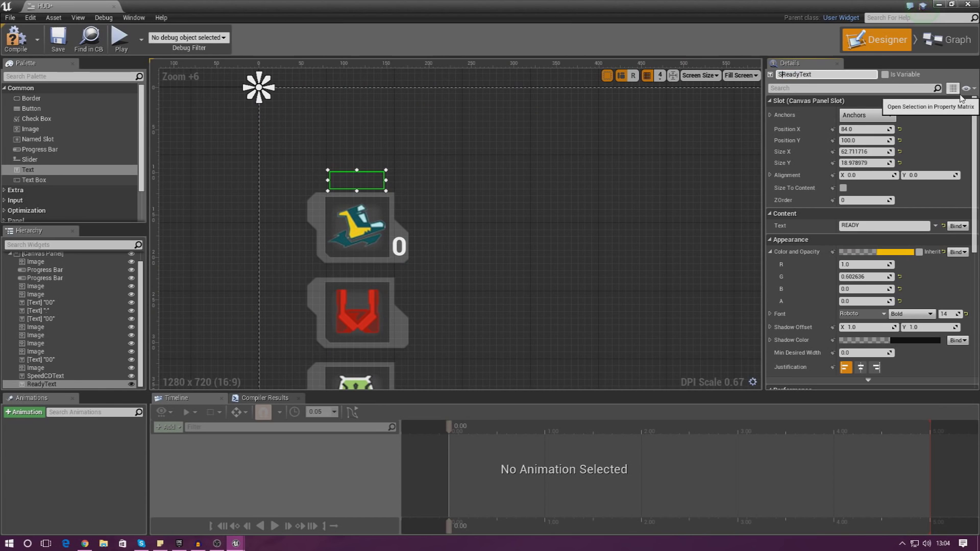
key("Return")
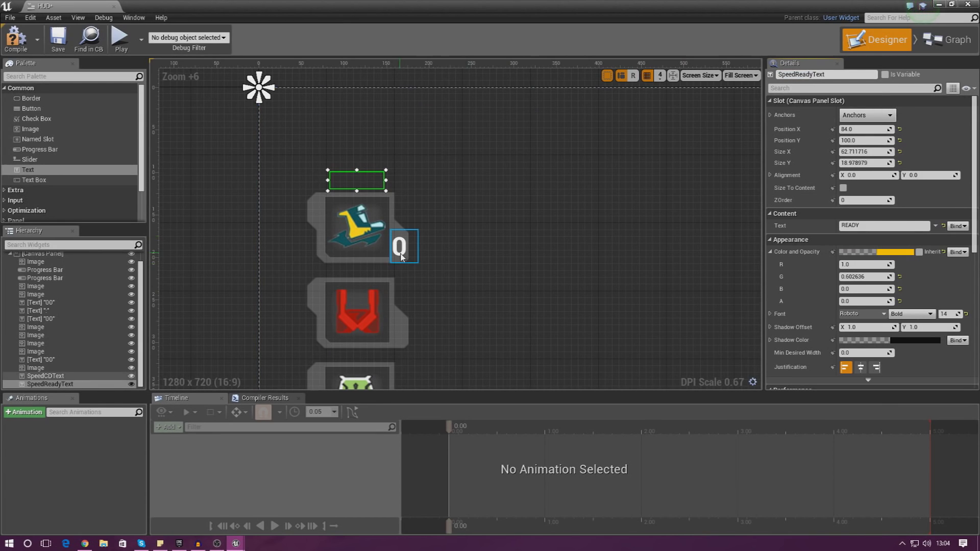
Rename the boots icon image to SpeedImage.
left_click(332, 229)
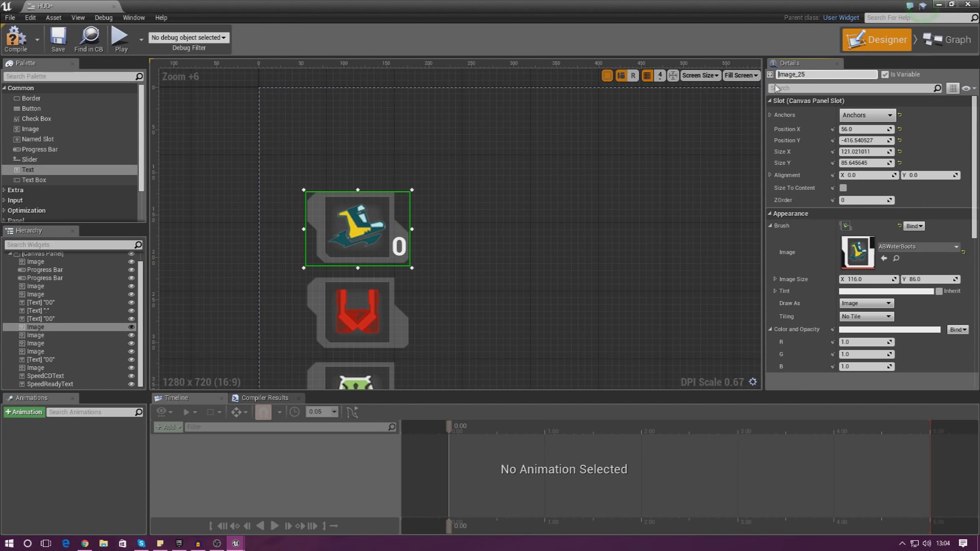
left_click(809, 75)
type("Speed")
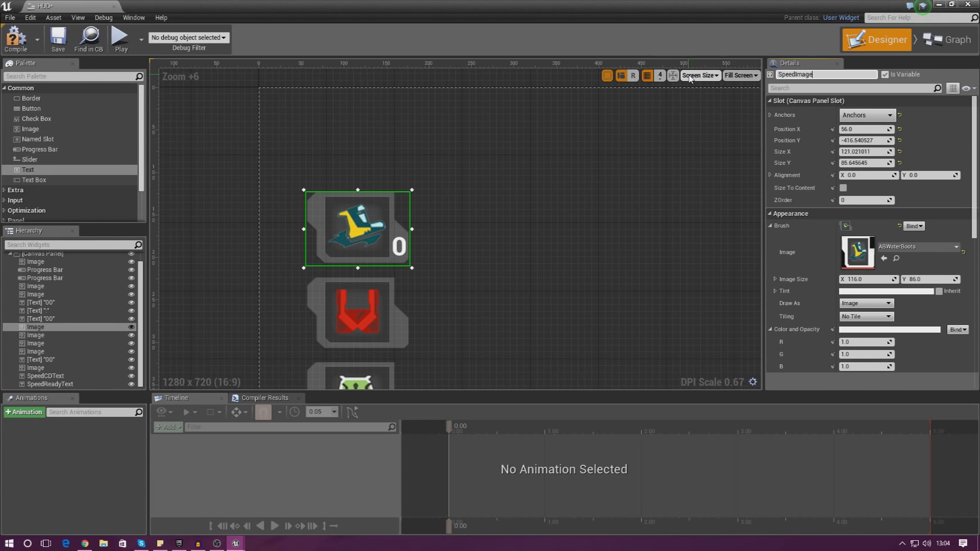
key("Return")
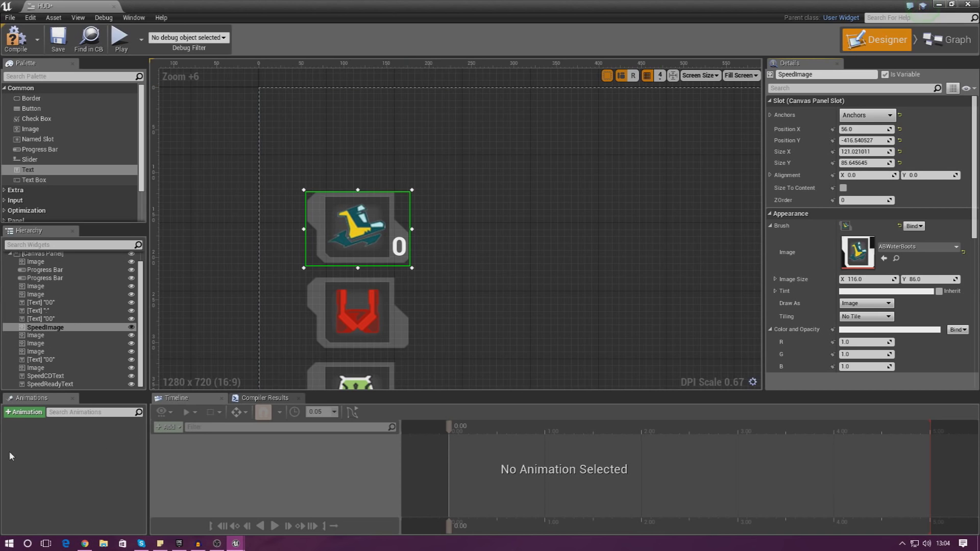
Create a widget animation named SpeedCoolDown and open it for editing in the timeline.
left_click(24, 413)
type("SpeedCoolDown")
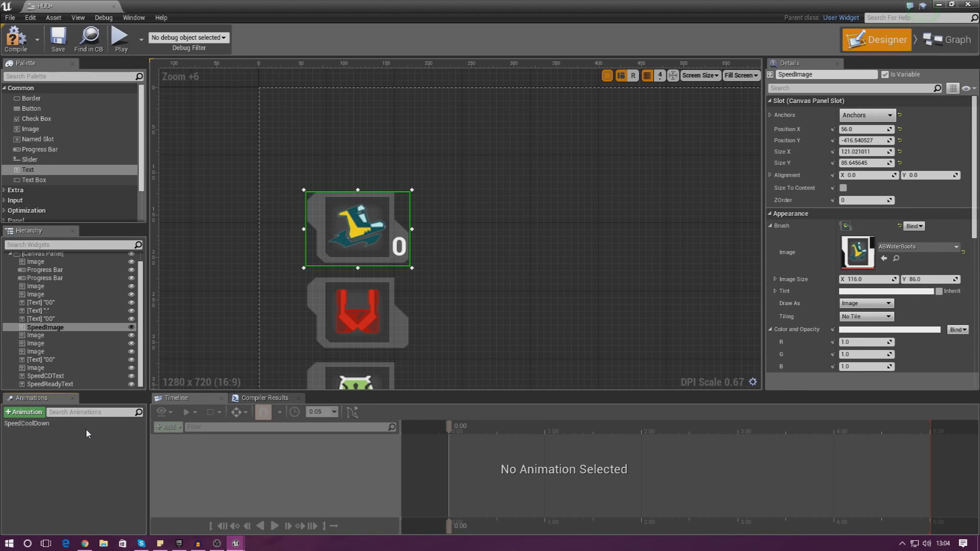
key("Return")
left_click(81, 423)
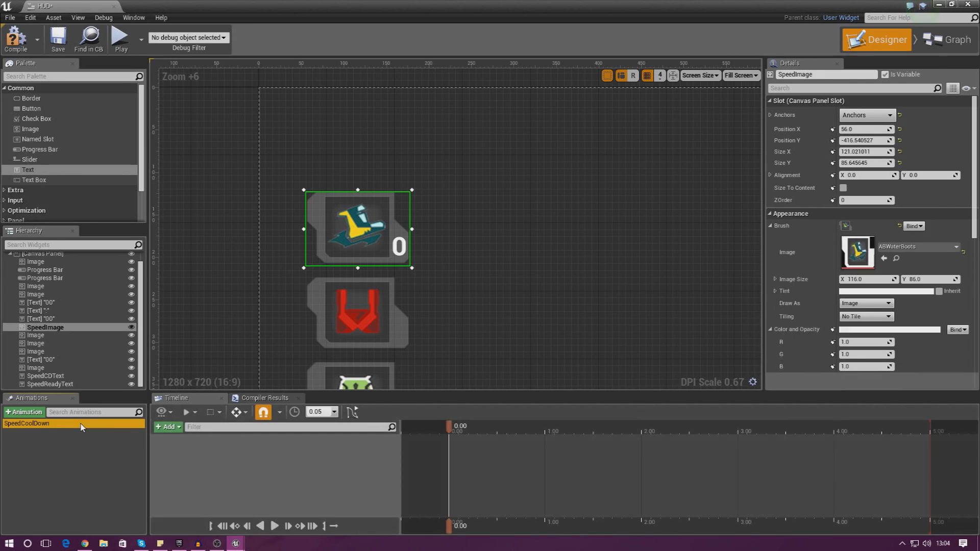
Add SpeedImage, SpeedCDText and SpeedReadyText to the SpeedCoolDown animation.
left_click(168, 426)
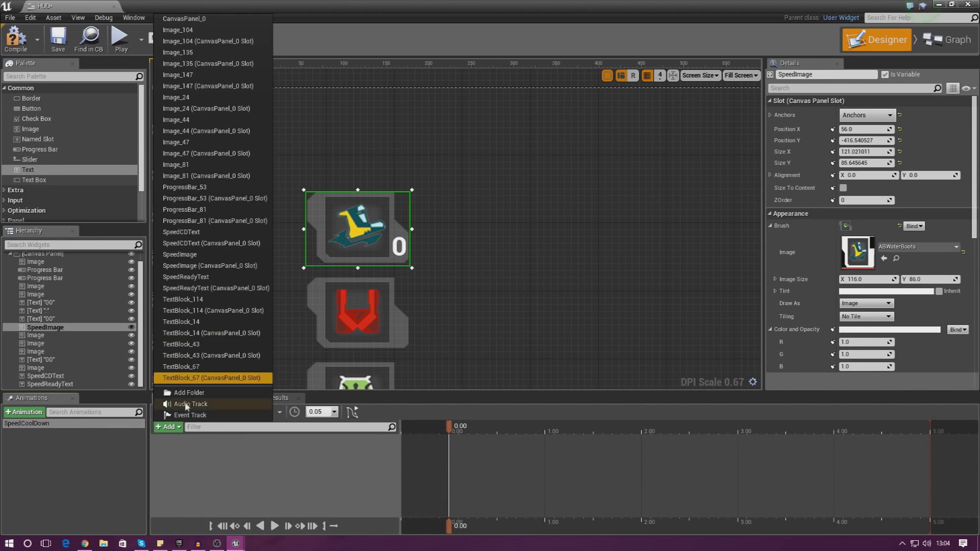
left_click(180, 254)
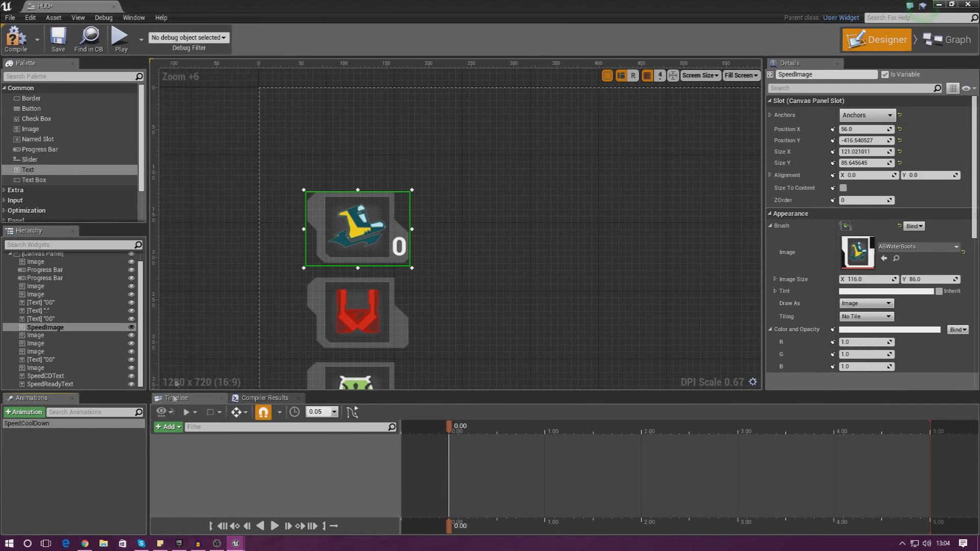
left_click(169, 427)
left_click(180, 245)
left_click(168, 426)
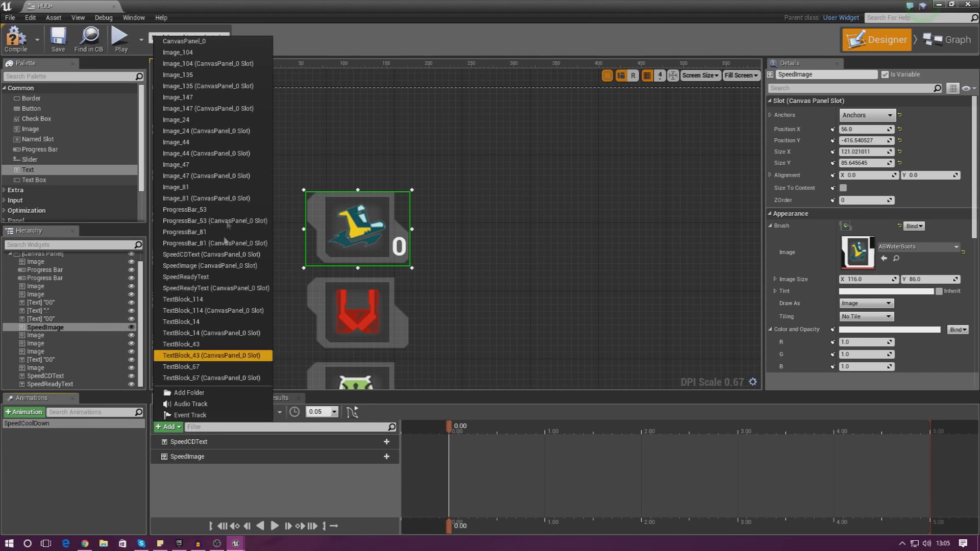
left_click(202, 277)
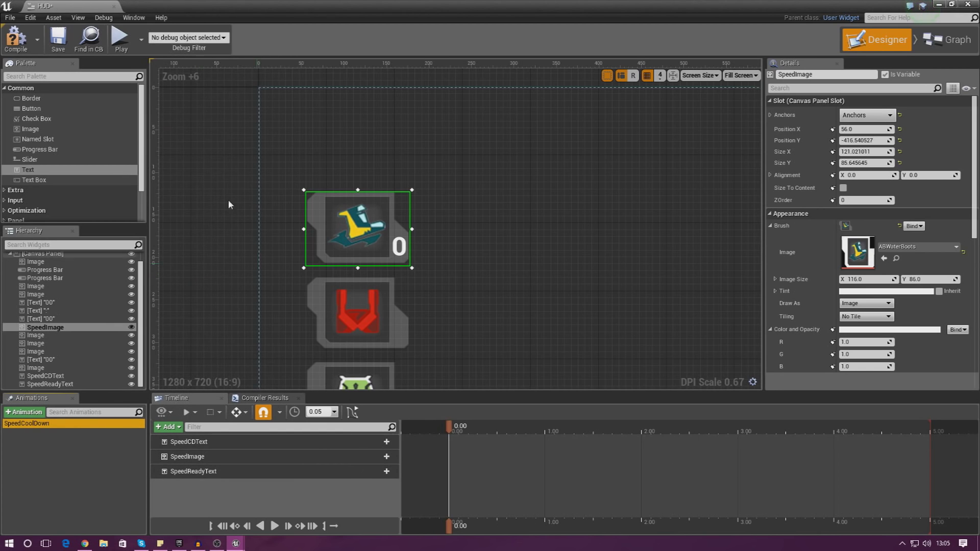
Add a Color and Opacity track to SpeedImage with its starting key at 0.00 seconds.
right_click_drag(456, 322, 418, 261)
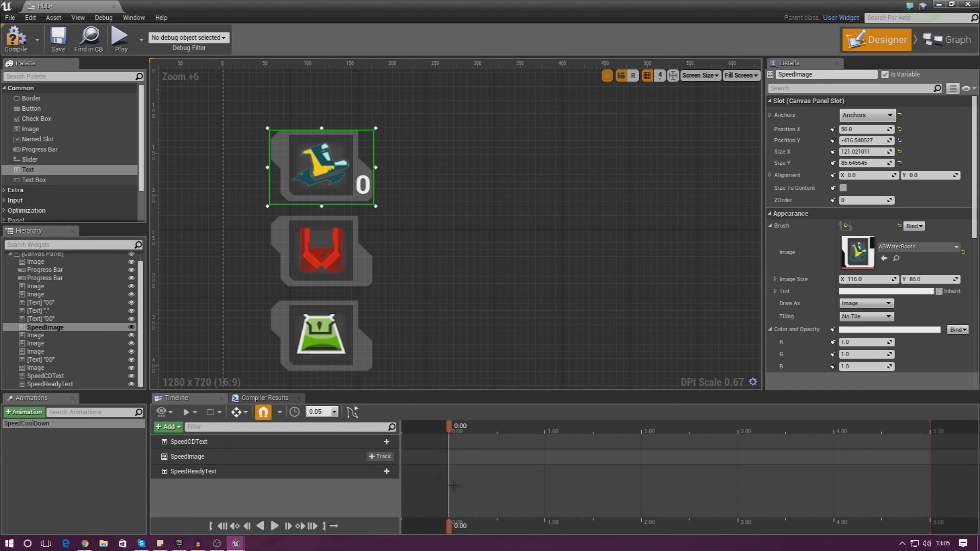
left_click(380, 456)
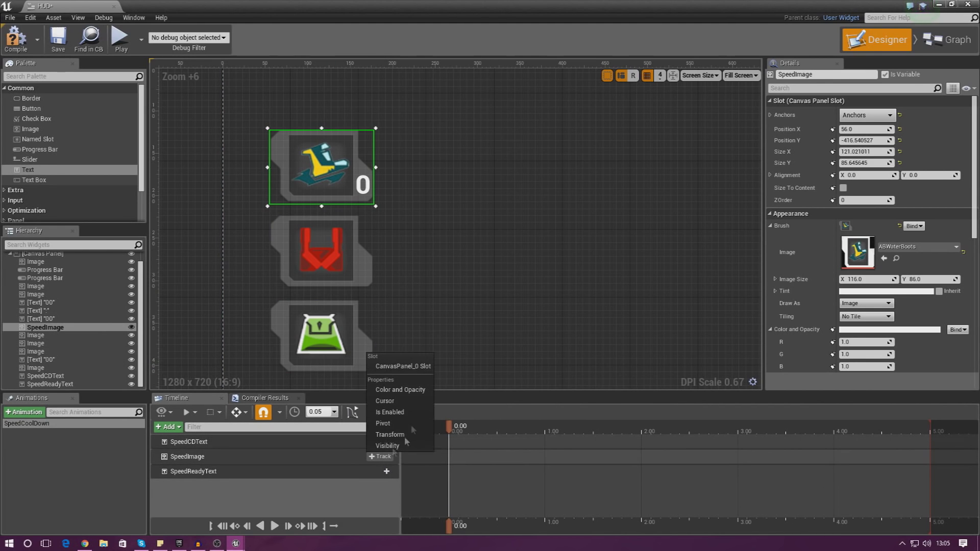
left_click(400, 390)
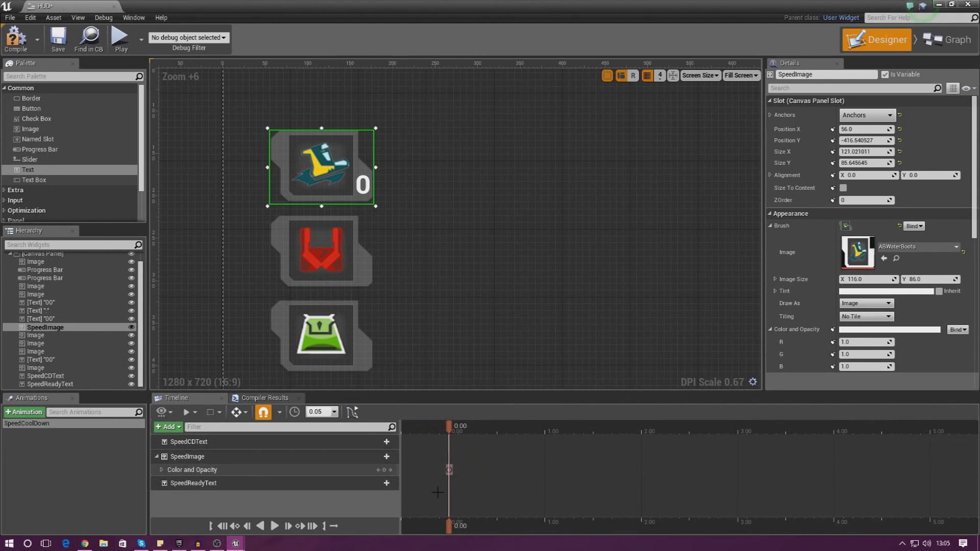
left_click(449, 470)
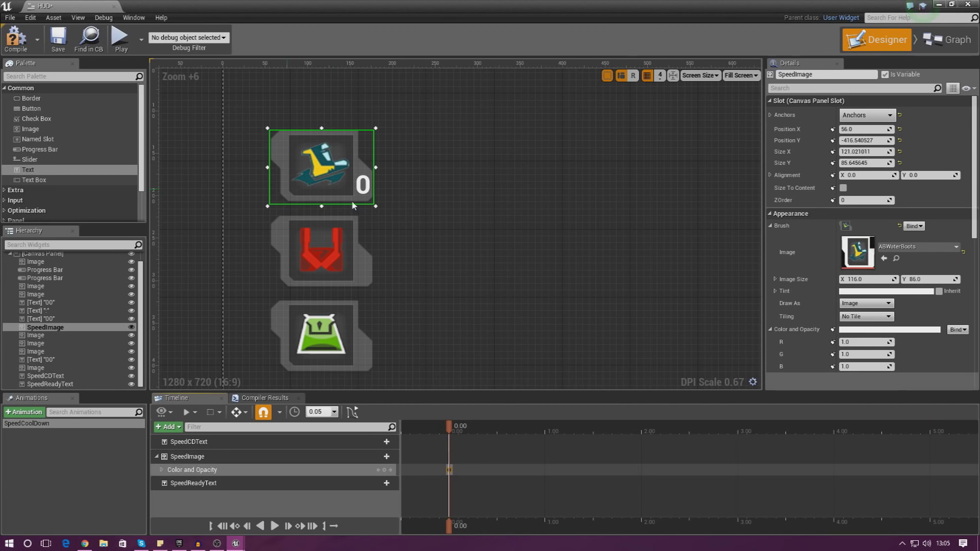
Keyframe SpeedImage's opacity at 0.2 at 0.50 seconds.
left_click_drag(446, 525, 496, 533)
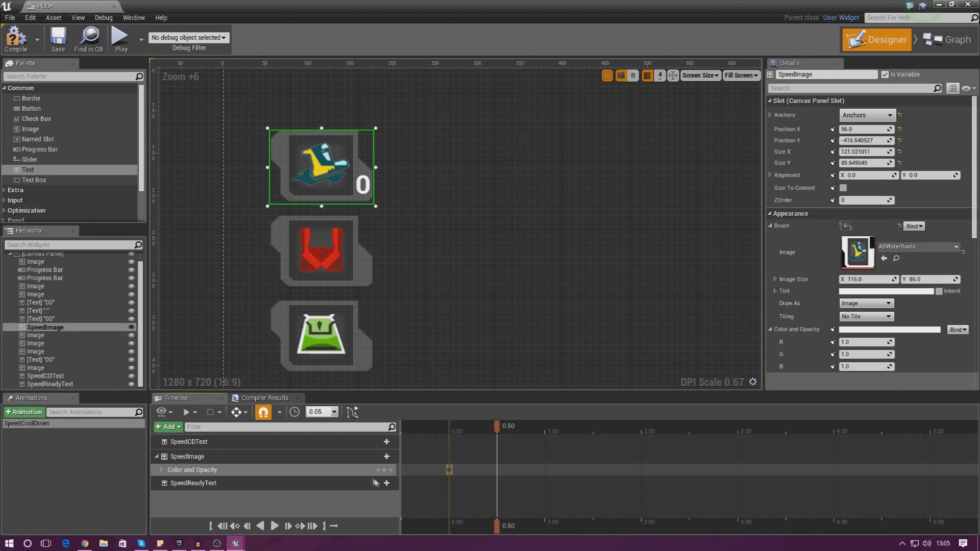
left_click(162, 470)
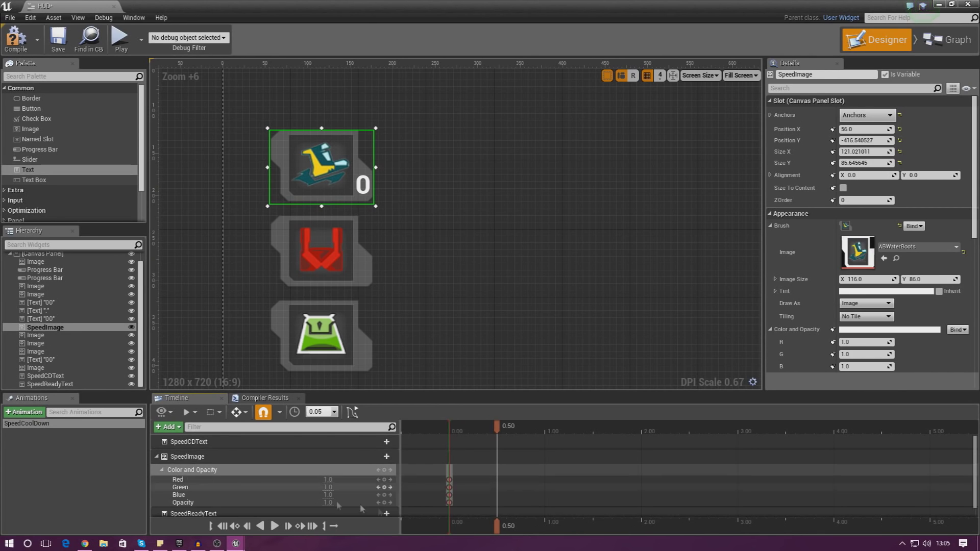
mouse_move(497, 531)
left_mouse_down()
mouse_move(472, 533)
mouse_move(496, 532)
left_mouse_up()
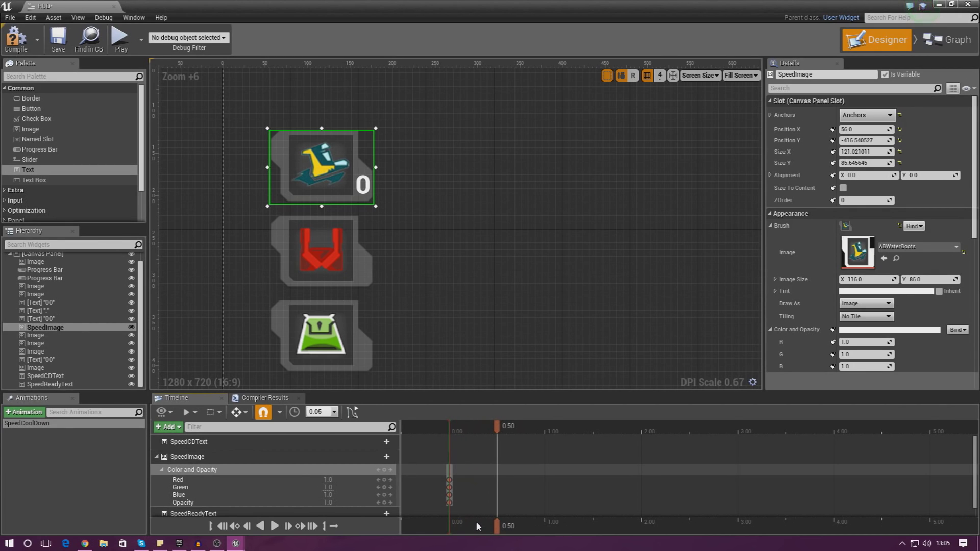
mouse_move(496, 526)
left_mouse_down()
mouse_move(453, 531)
mouse_move(497, 530)
left_mouse_up()
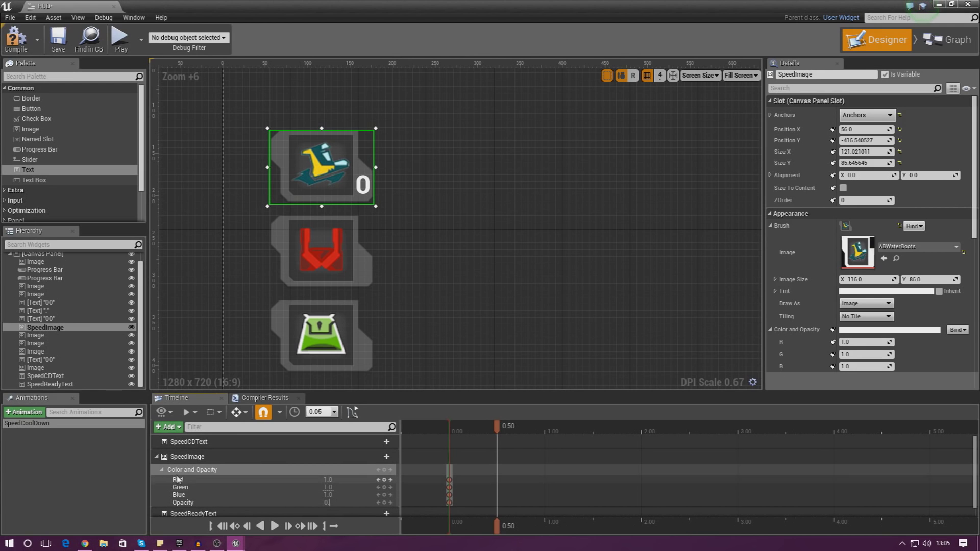
type("2")
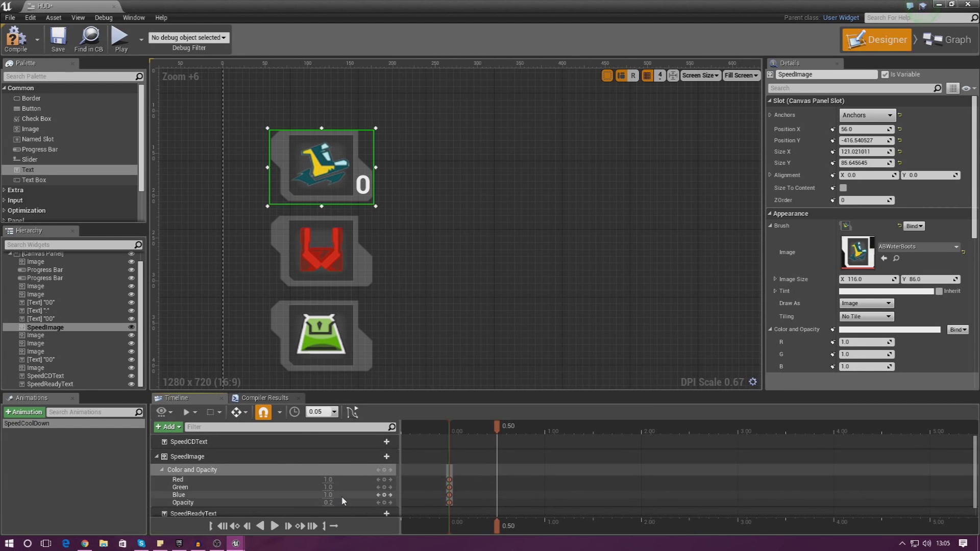
key("Return")
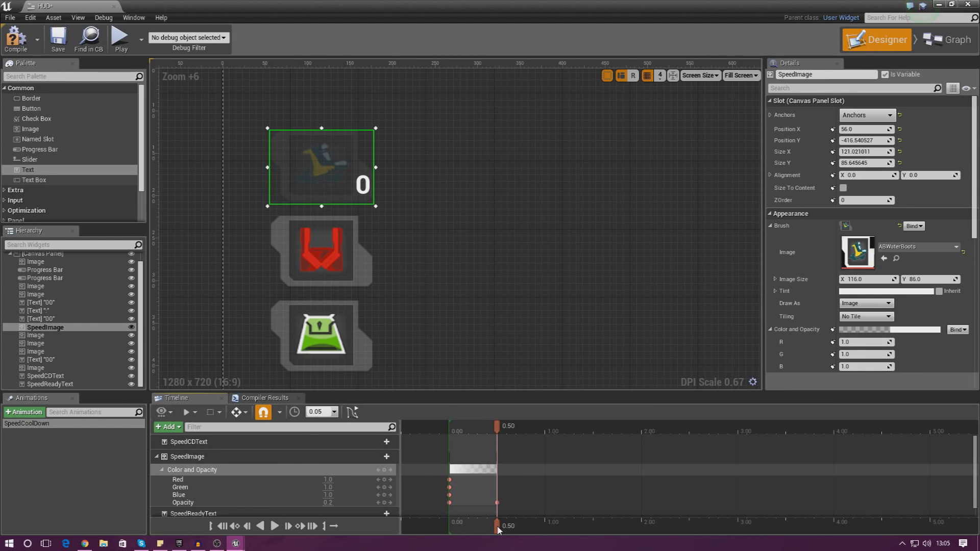
Keyframe SpeedImage's opacity at 1.0 at 5.00 seconds and play the animation from the start.
left_click_drag(500, 529, 930, 518)
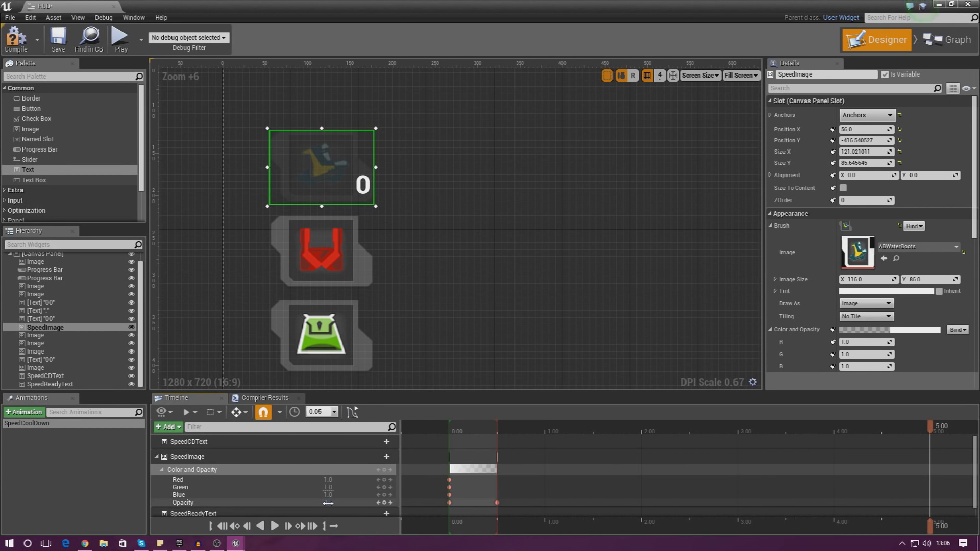
left_click_drag(328, 502, 697, 503)
left_click_drag(912, 530, 450, 521)
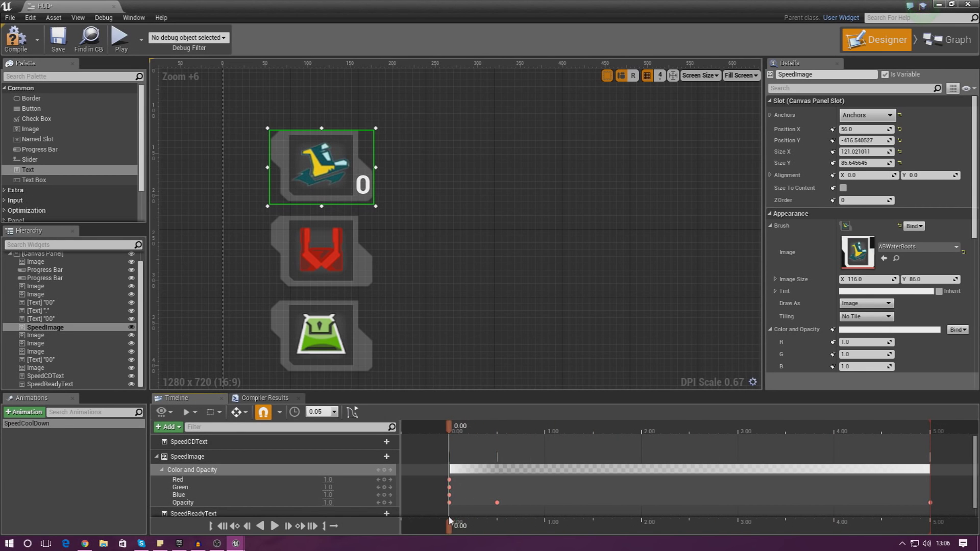
left_click(277, 526)
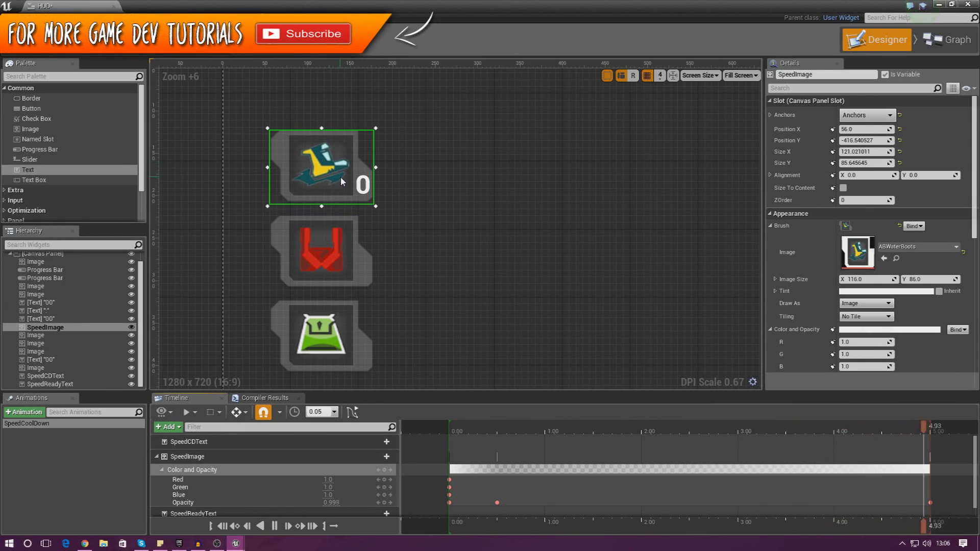
Collapse SpeedImage's tracks, add a Color and Opacity track to SpeedCDText and expand its colour and opacity channels.
left_click(160, 459)
left_click(157, 457)
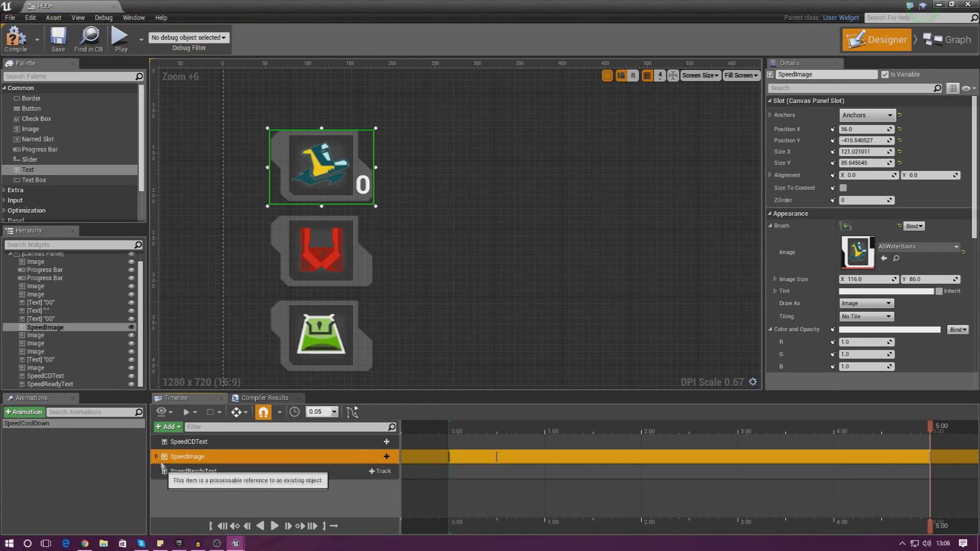
left_click(182, 444)
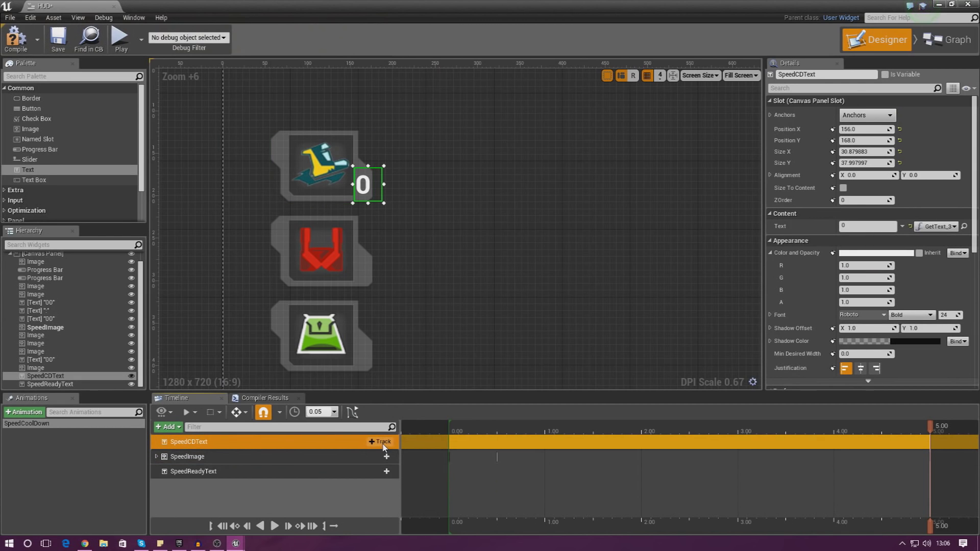
left_click(380, 442)
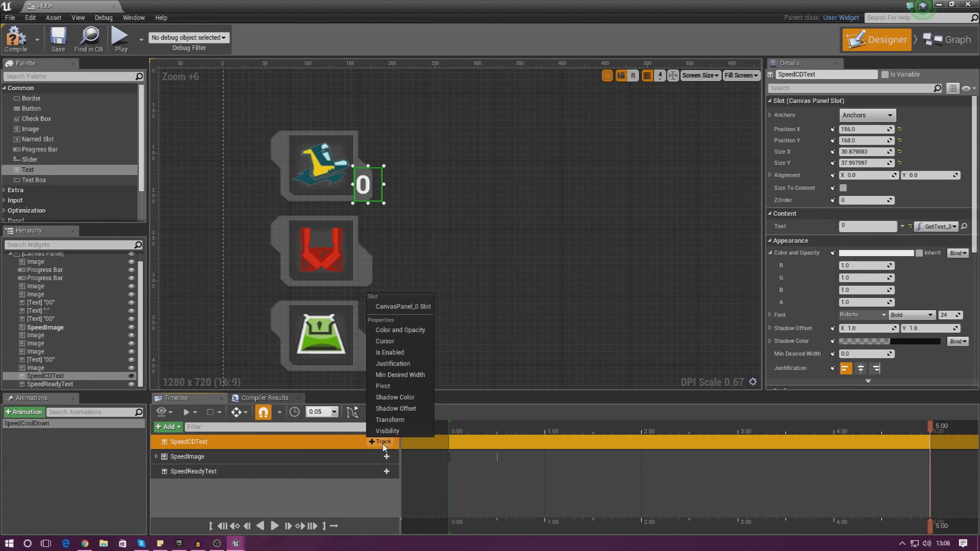
left_click(401, 329)
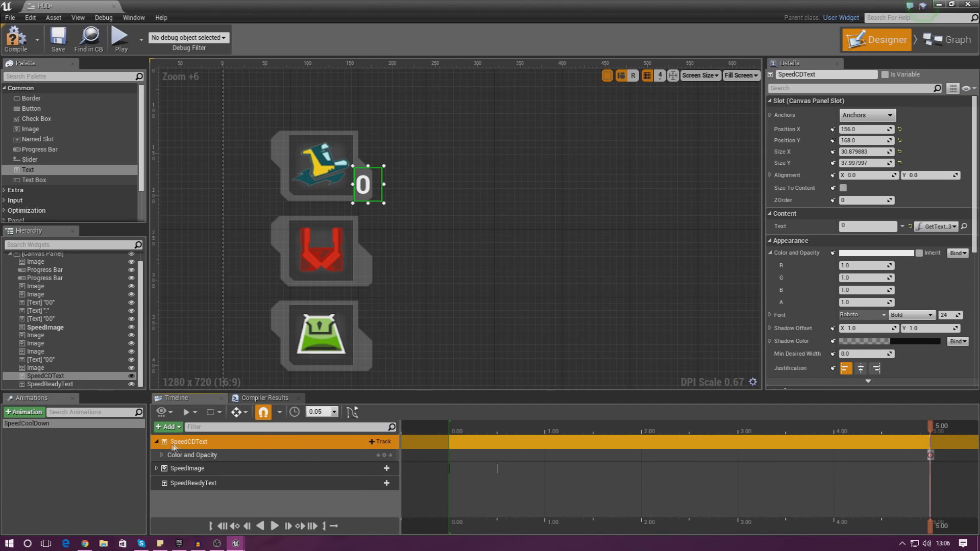
left_click(162, 457)
left_click(161, 455)
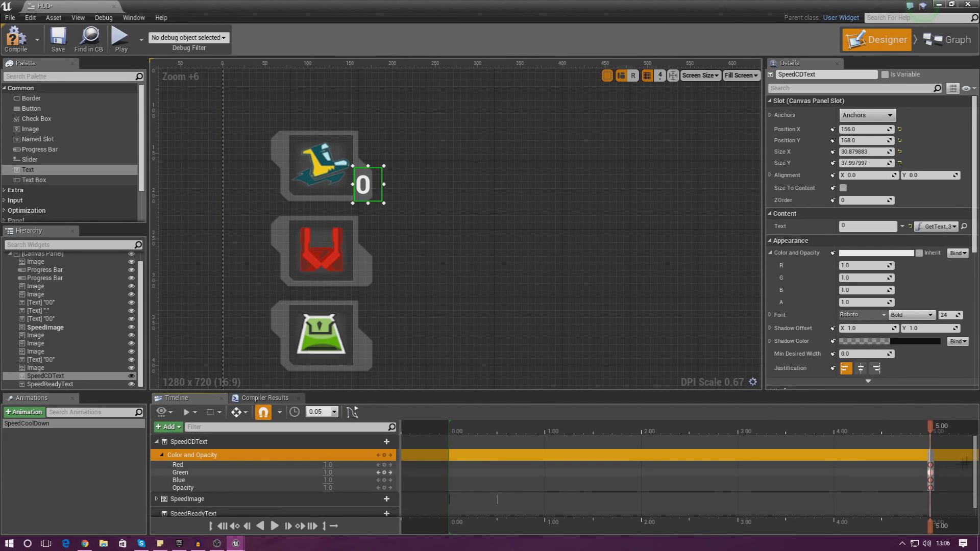
scroll(976, 476, "down", 1)
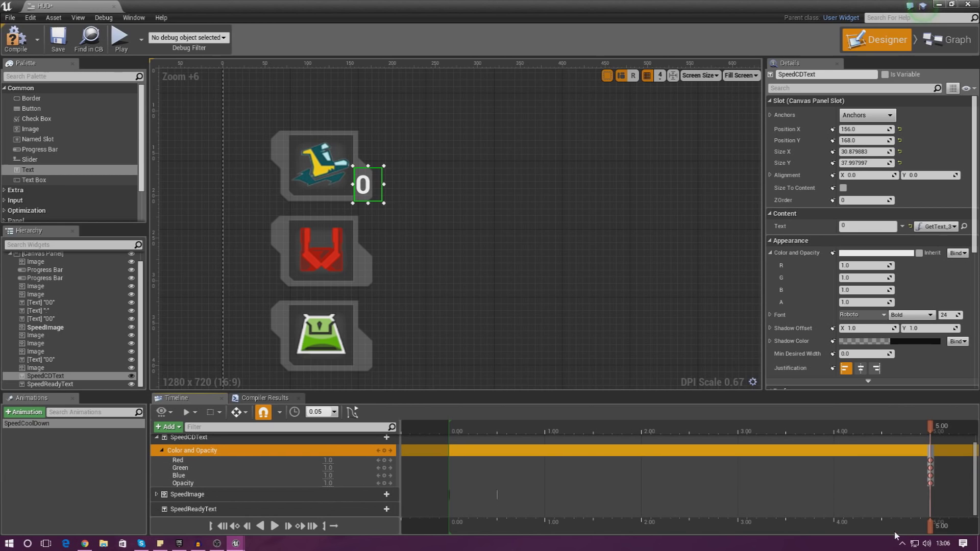
Key SpeedCDText's Color and Opacity at 0.00 seconds and set its opacity to 0.2 at 0.50 seconds.
left_click_drag(929, 527, 451, 528)
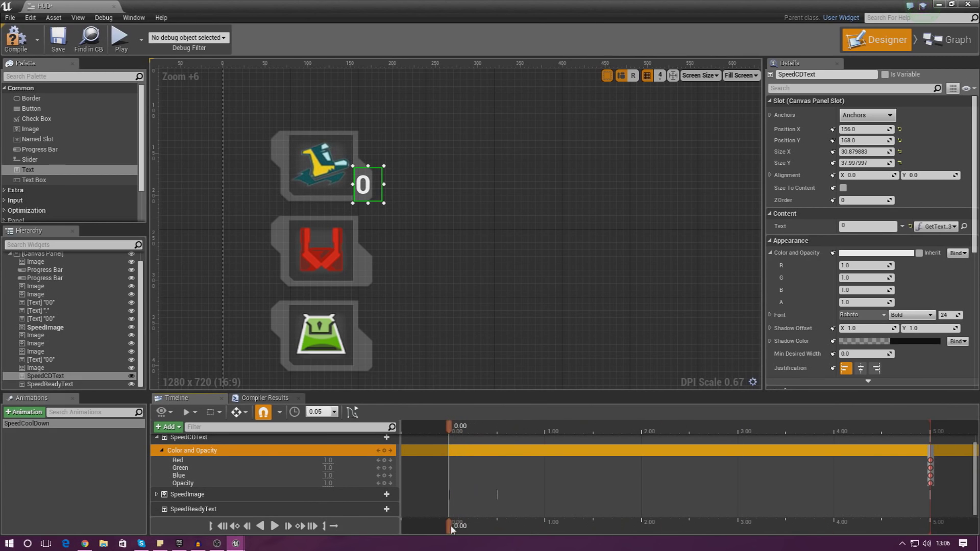
left_click(384, 450)
left_click_drag(452, 531, 494, 530)
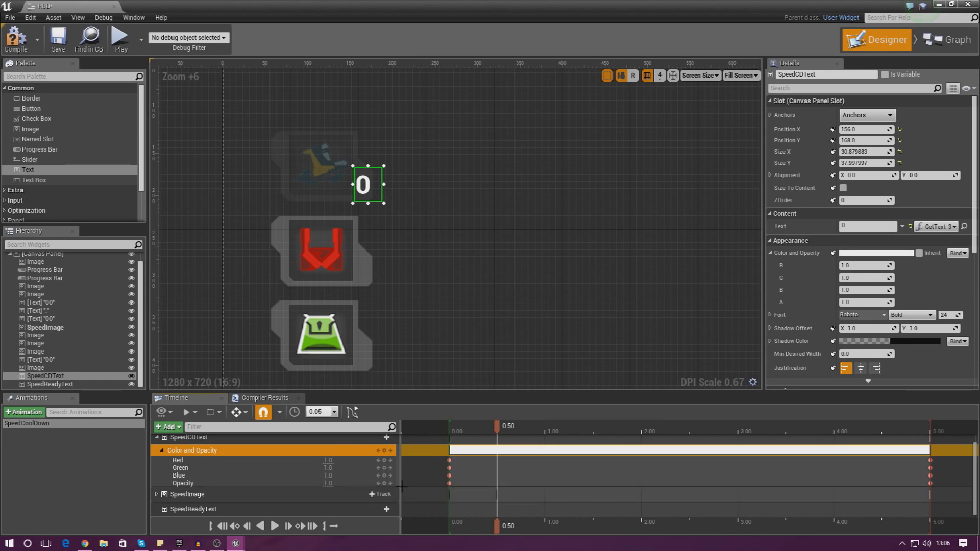
left_click(337, 482)
type("0.2")
key("Return")
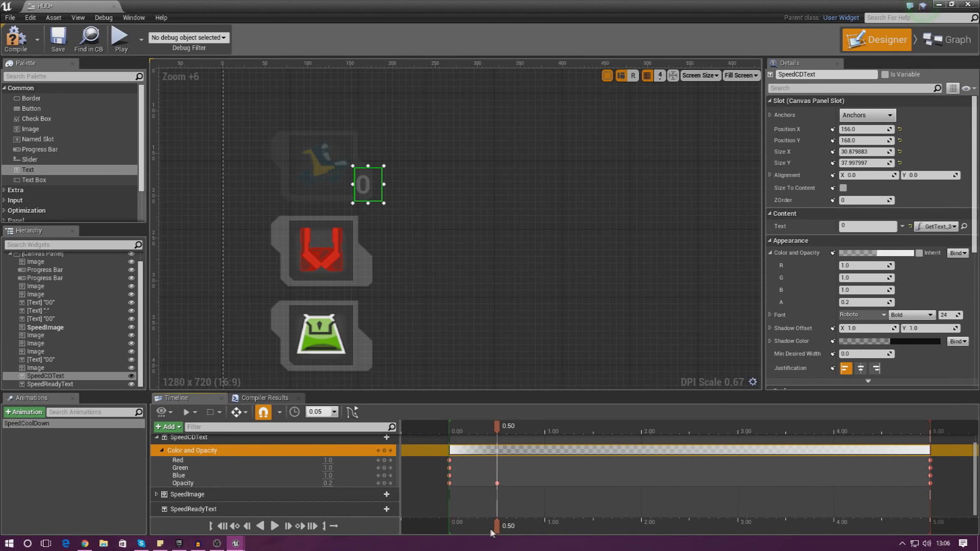
Scrub through the animation to preview the cooldown number's fade, ending back at the start.
left_click_drag(494, 528, 924, 528)
left_click(722, 526)
left_click_drag(550, 510, 458, 504)
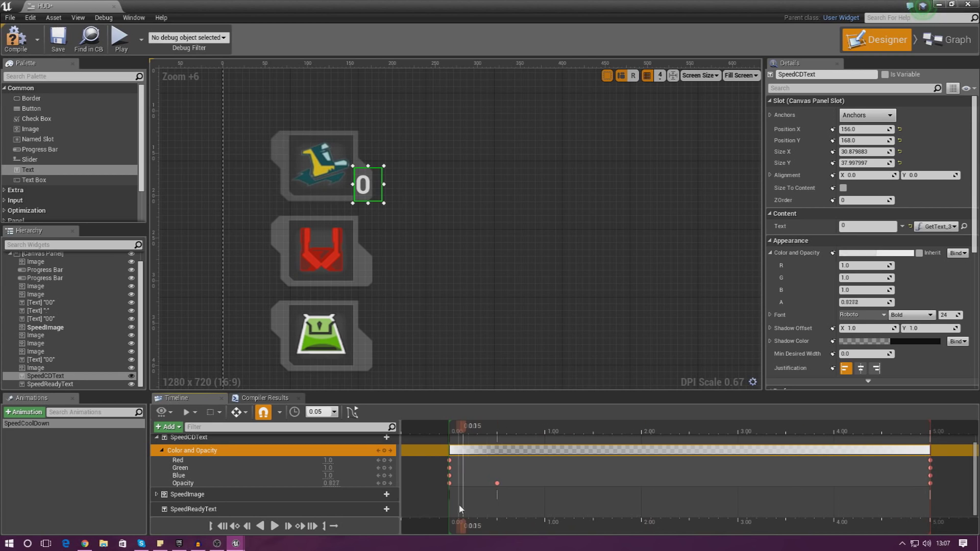
Collapse SpeedCDText's channels, add a Color and Opacity track to SpeedReadyText at 0.00 seconds and expand its channels.
left_click(161, 451)
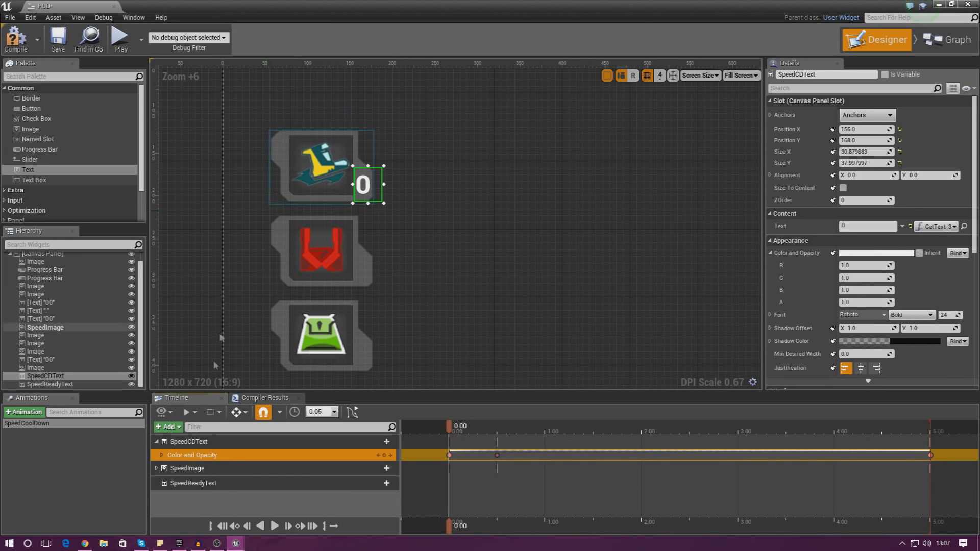
left_click(384, 484)
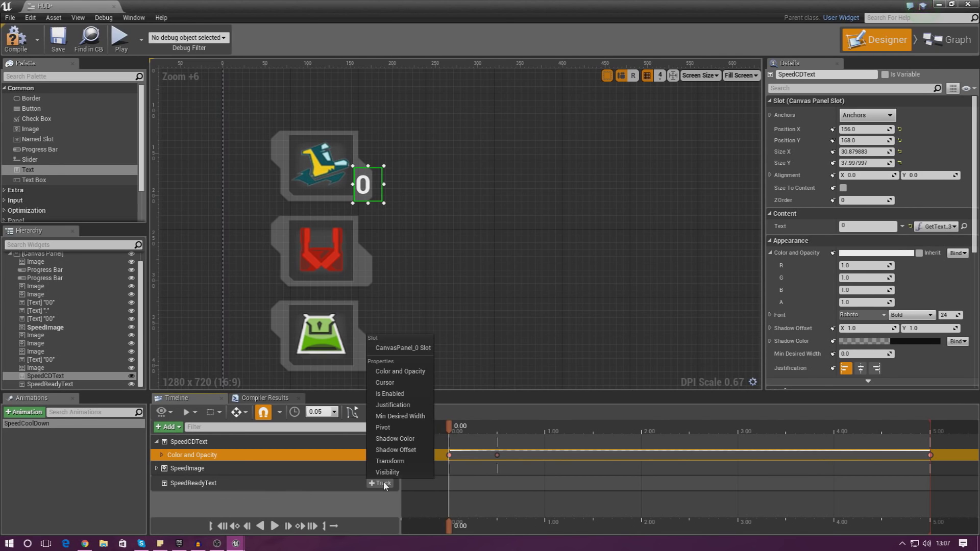
left_click(418, 371)
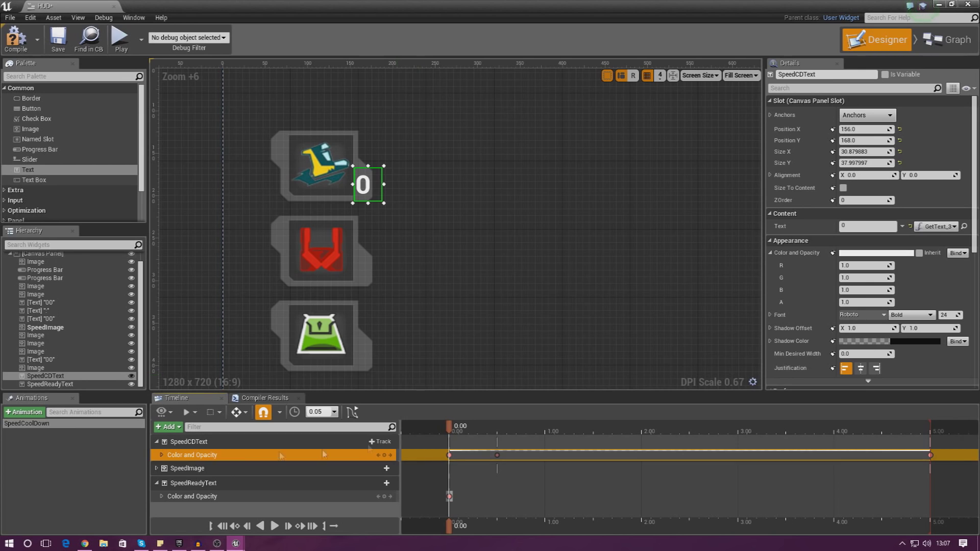
left_click(161, 496)
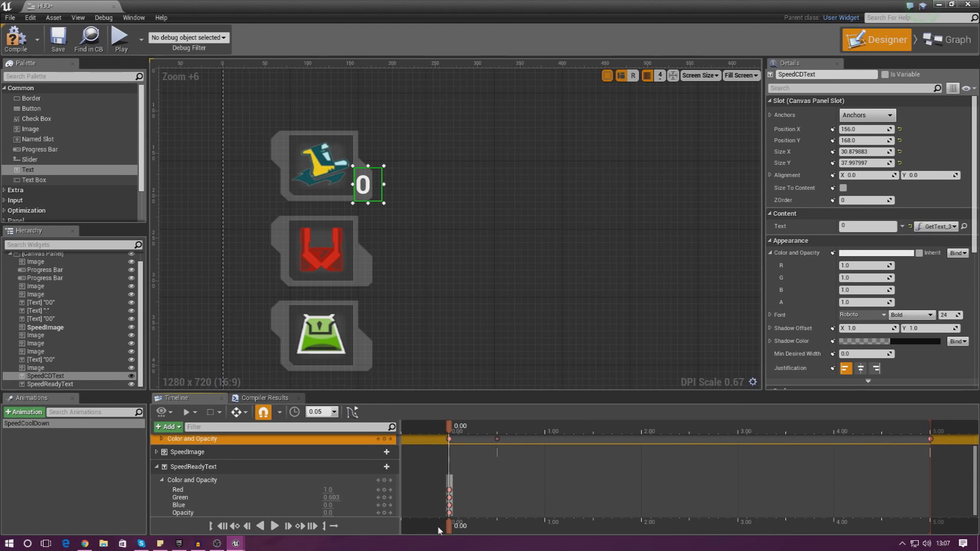
Add an opacity key for SpeedReadyText at 4.50 seconds and select the READY text on the canvas.
left_click_drag(445, 526, 883, 527)
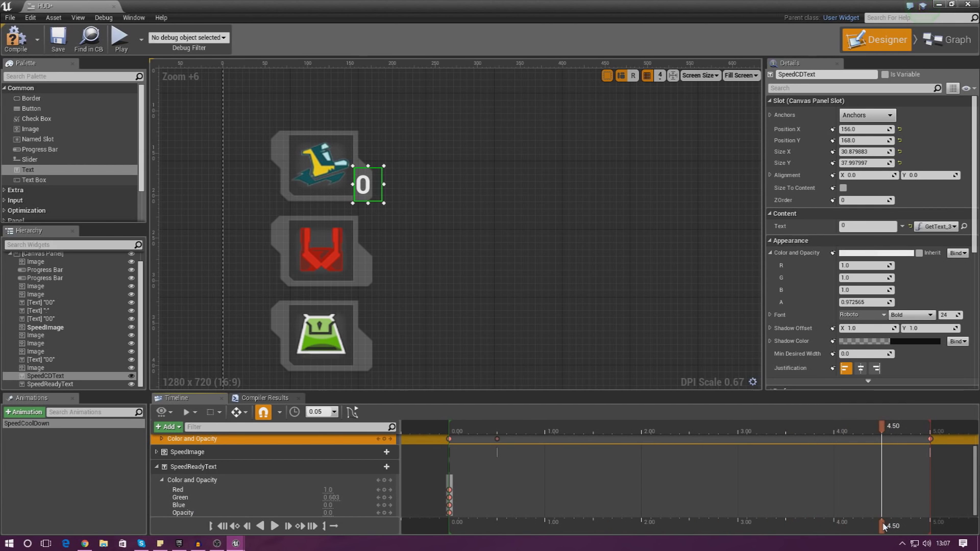
left_click(385, 512)
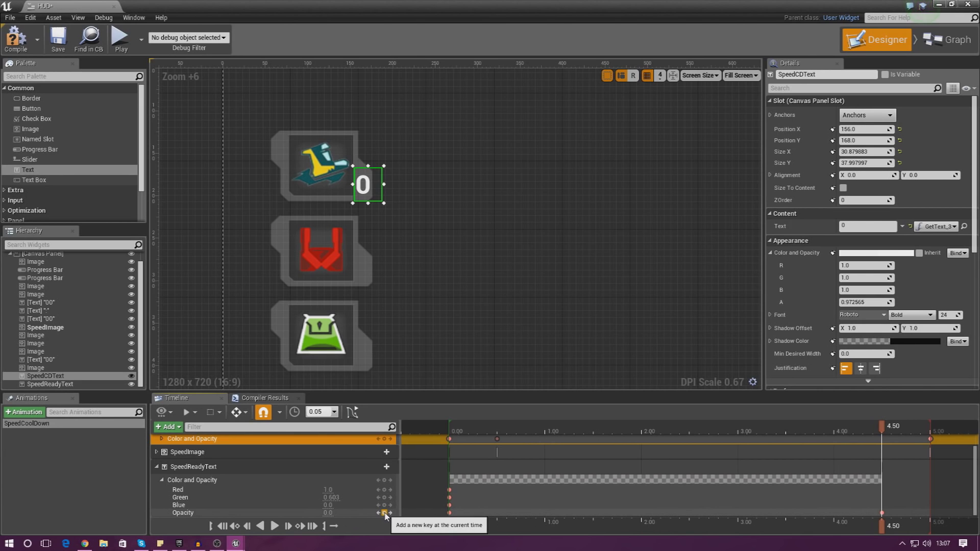
scroll(326, 480, "up", 1)
scroll(328, 480, "down", 1)
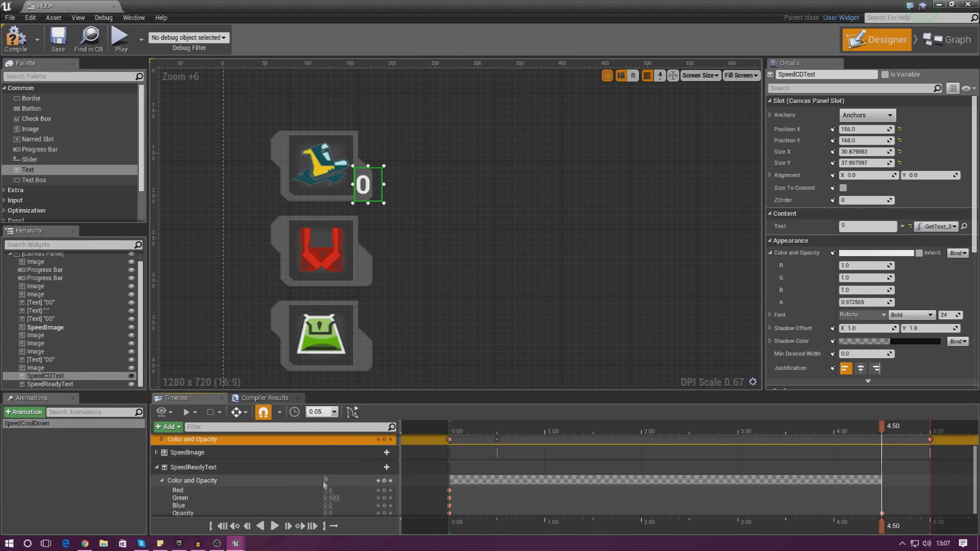
left_click(314, 112)
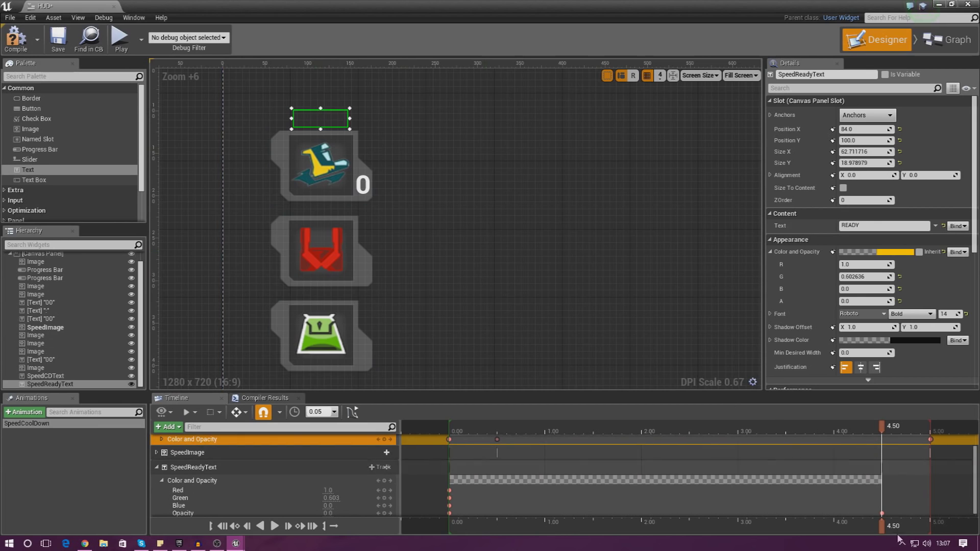
Keyframe SpeedReadyText's opacity at 1.0 at 4.80 seconds and at 0.0 at 5.00 seconds.
left_click_drag(884, 527, 912, 529)
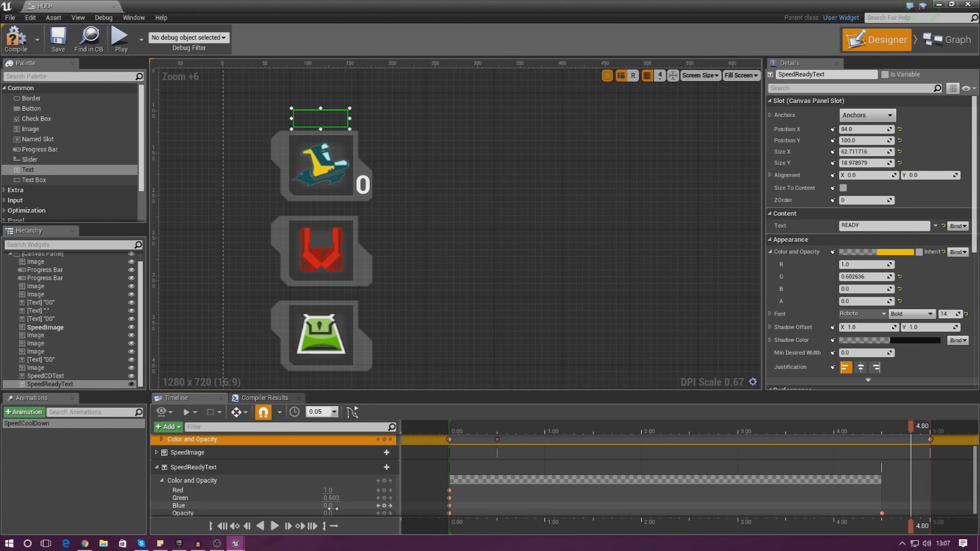
left_click_drag(332, 513, 930, 532)
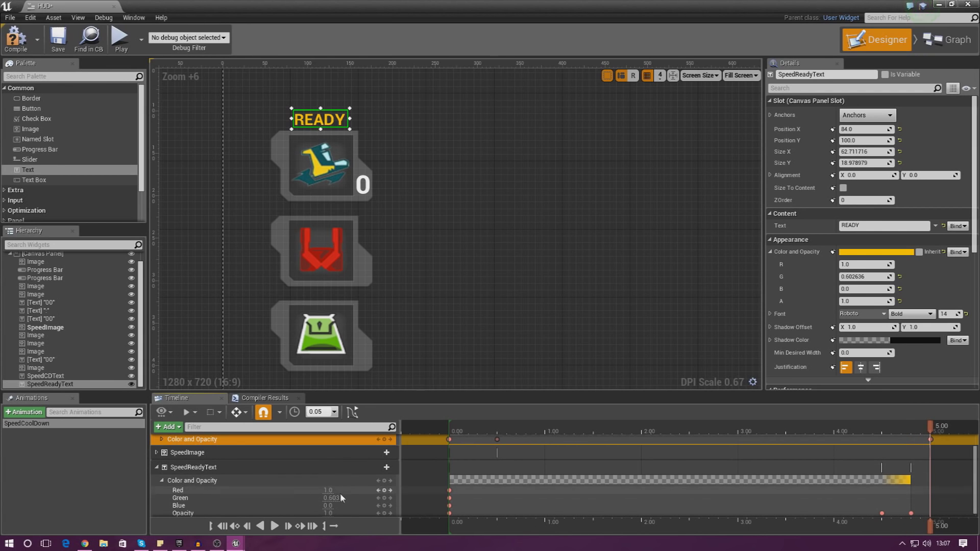
key("Return")
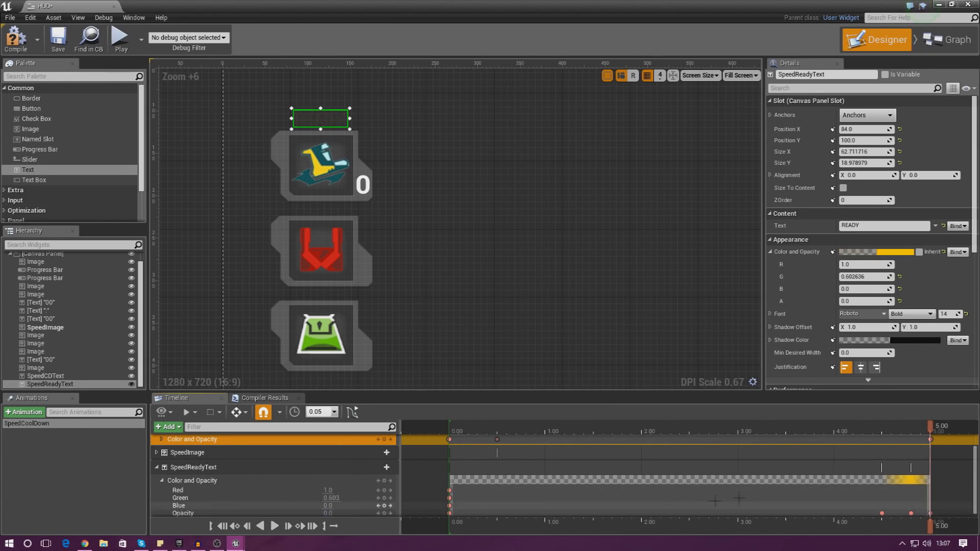
Preview the READY fade and shift its last fade-in keys earlier, with the full-opacity key at 4.70 seconds.
left_click_drag(933, 529, 829, 531)
left_click(274, 525)
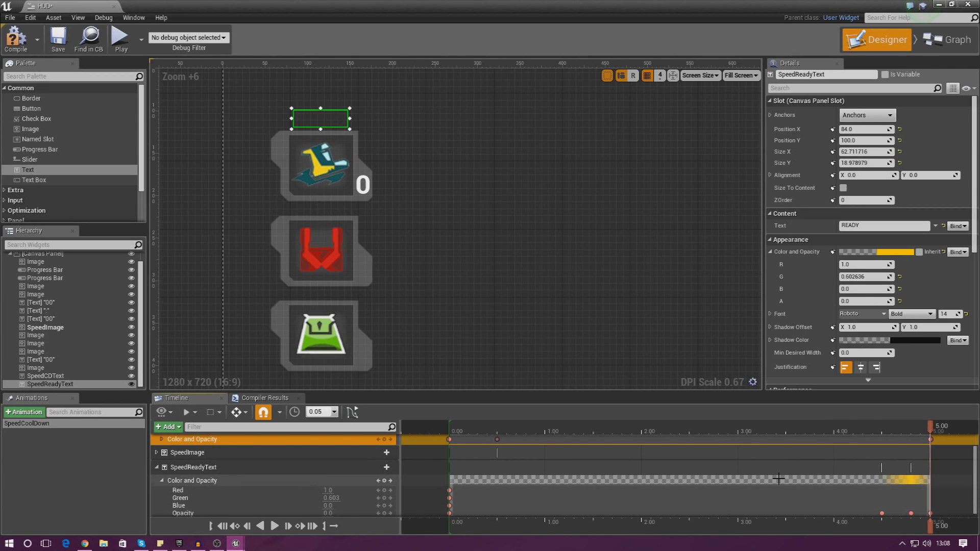
left_click(881, 514)
left_click_drag(876, 515, 902, 514)
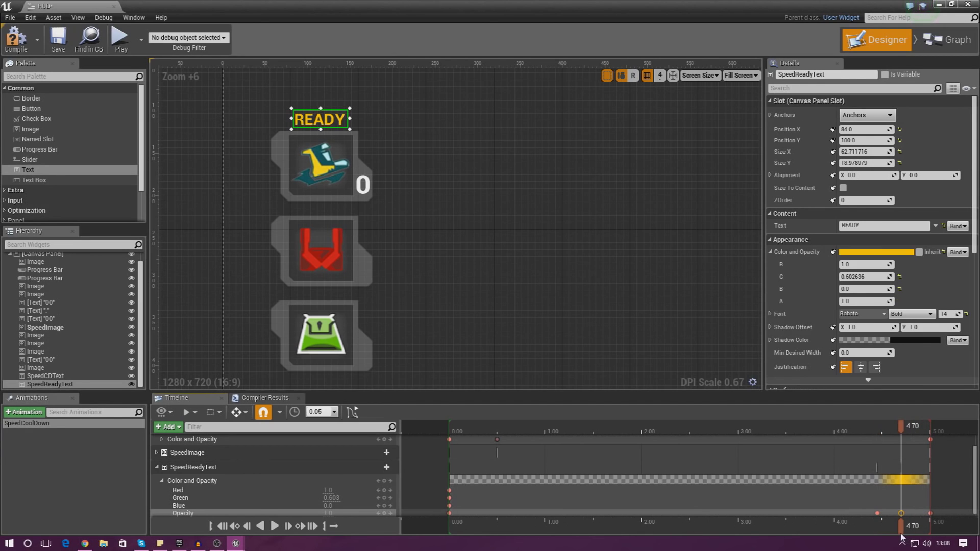
Play the whole SpeedCoolDown animation from 0.00 seconds to check the combined fades.
left_click_drag(901, 529, 451, 533)
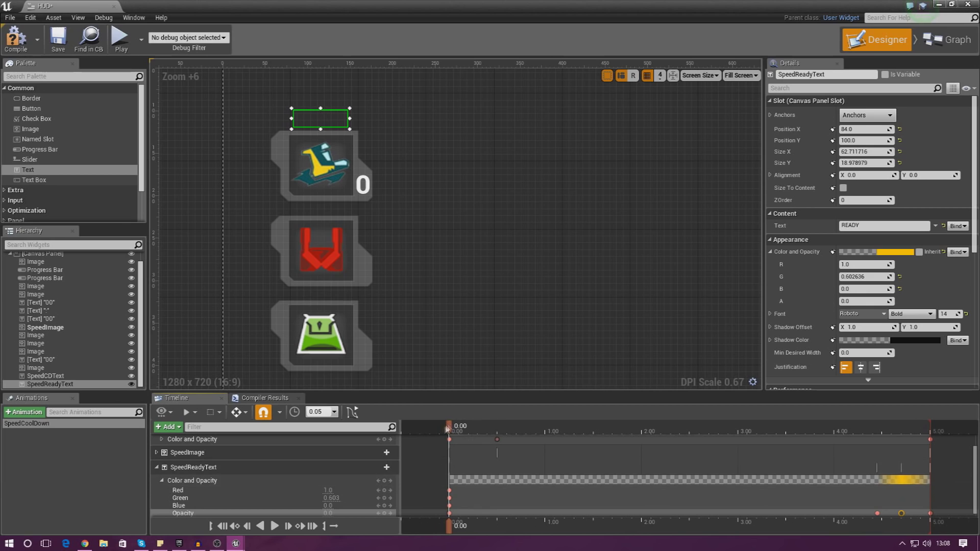
left_click_drag(477, 431, 449, 462)
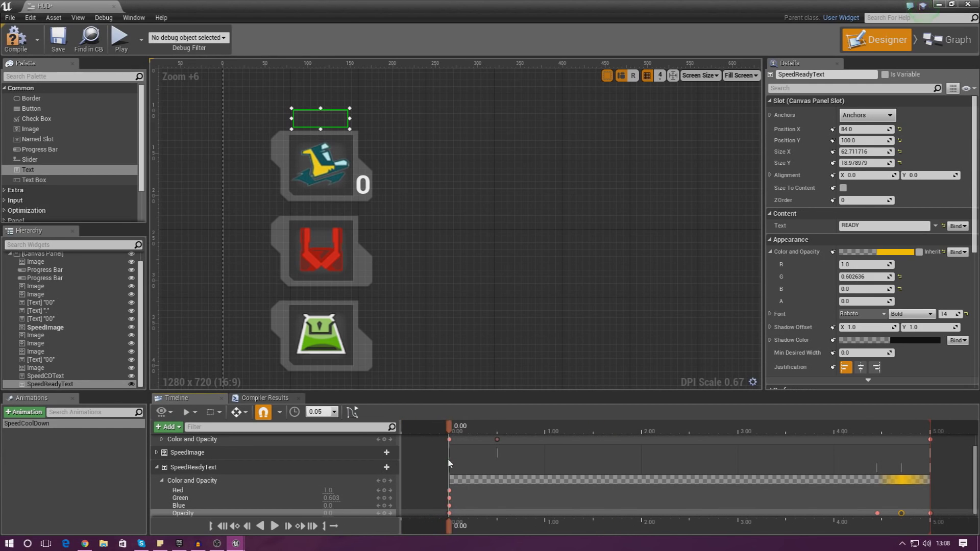
left_click(276, 526)
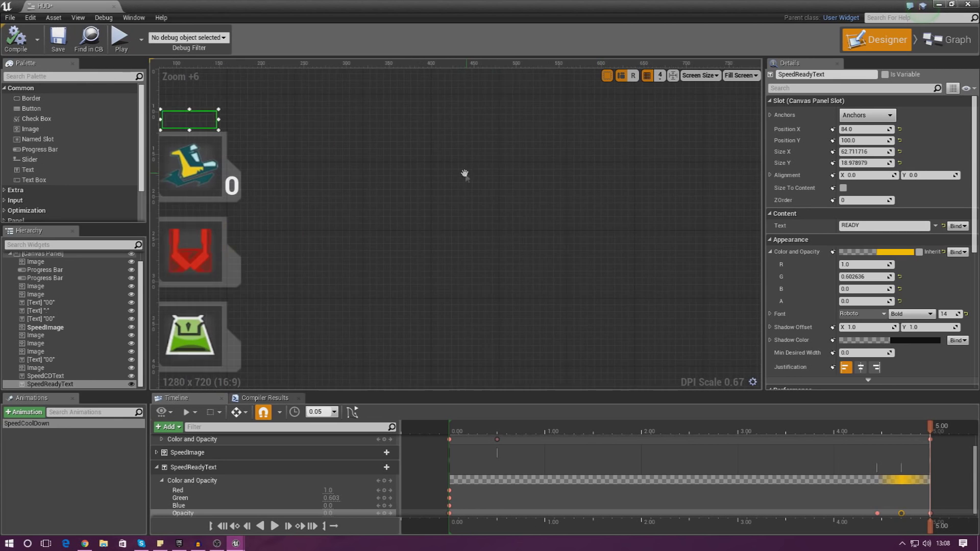
Switch the HUD widget to its graph view and open the Event Graph.
left_click(948, 40)
right_click_drag(341, 262, 480, 178)
scroll(449, 320, "down", 1)
scroll(450, 325, "down", 5)
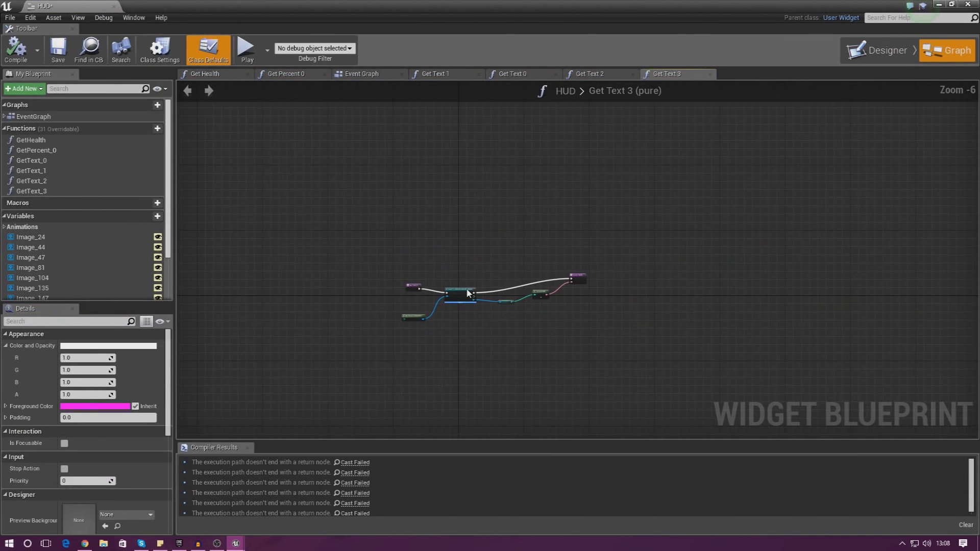
left_click(351, 75)
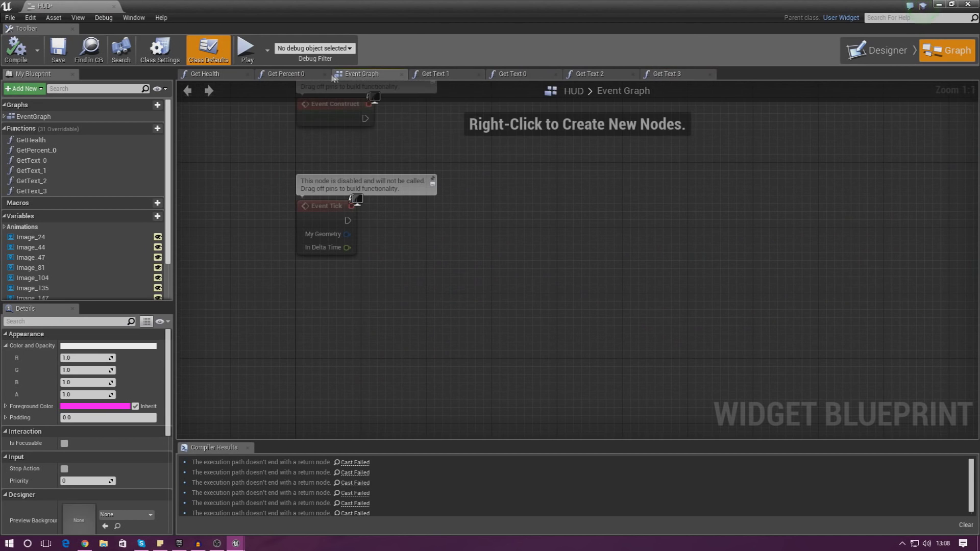
Connect a Delay node to Event Tick's execution output and set its duration to 1 second.
right_click_drag(446, 182, 406, 284)
left_click_drag(309, 322, 423, 310)
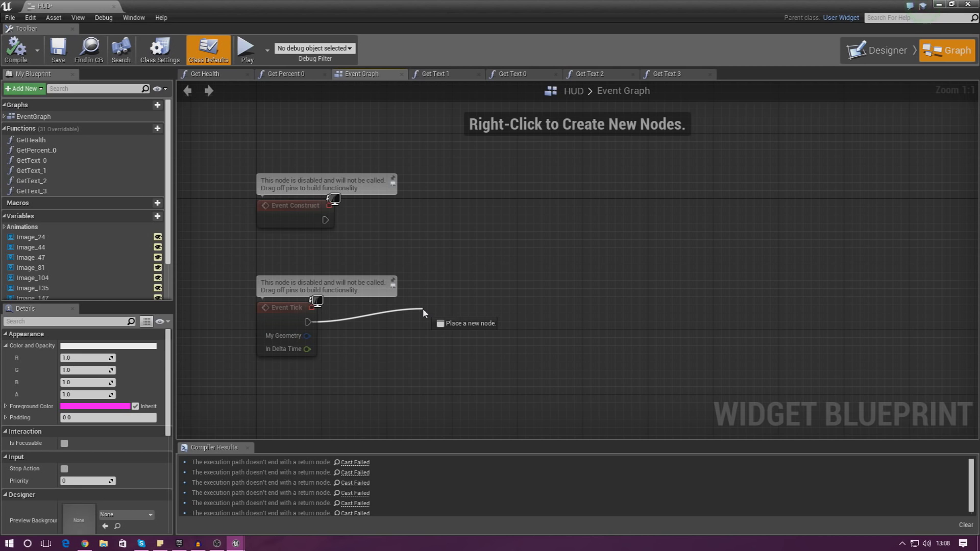
mouse_move(423, 312)
left_mouse_down()
mouse_move(377, 331)
mouse_move(414, 310)
left_mouse_up()
type("delay")
key("Return")
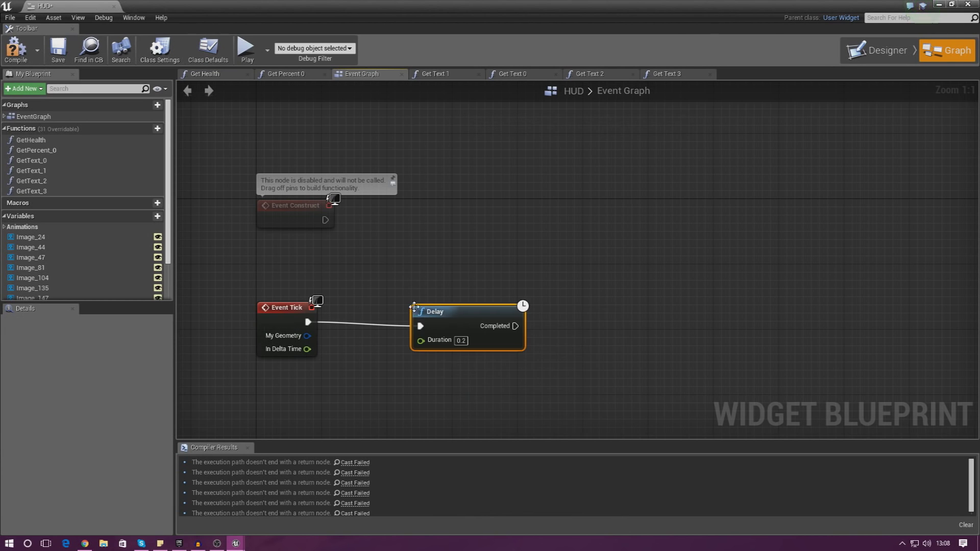
left_click_drag(449, 323, 437, 289)
left_click(401, 373)
right_click_drag(411, 350, 388, 320)
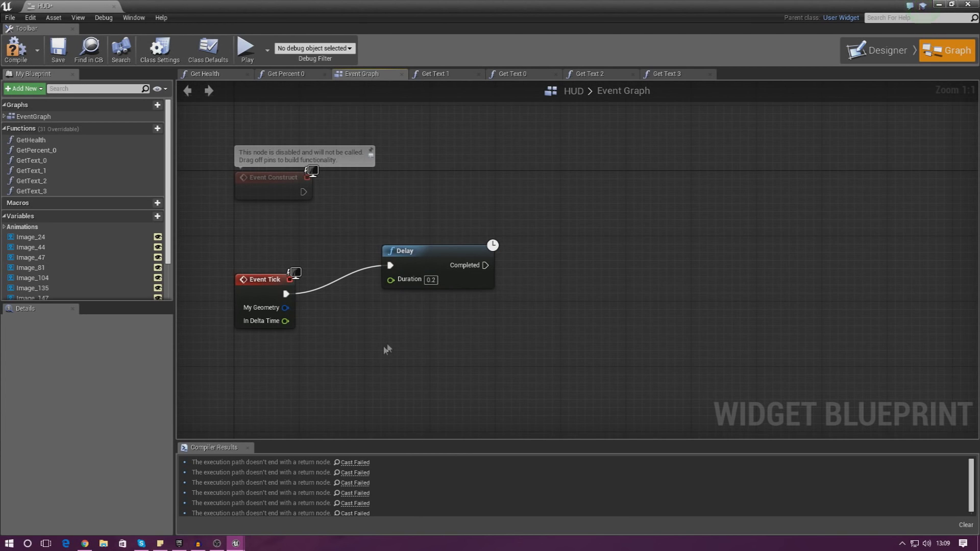
left_click(438, 283)
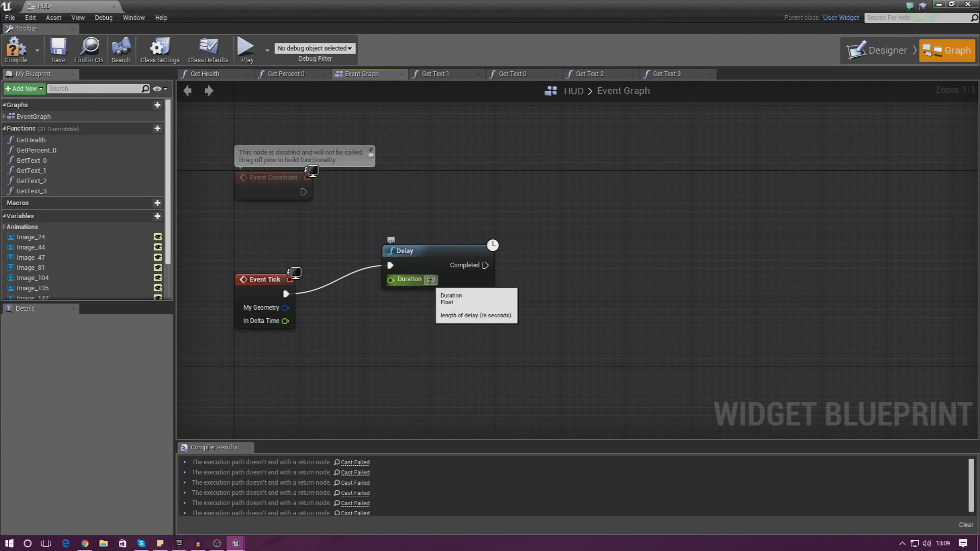
type("1")
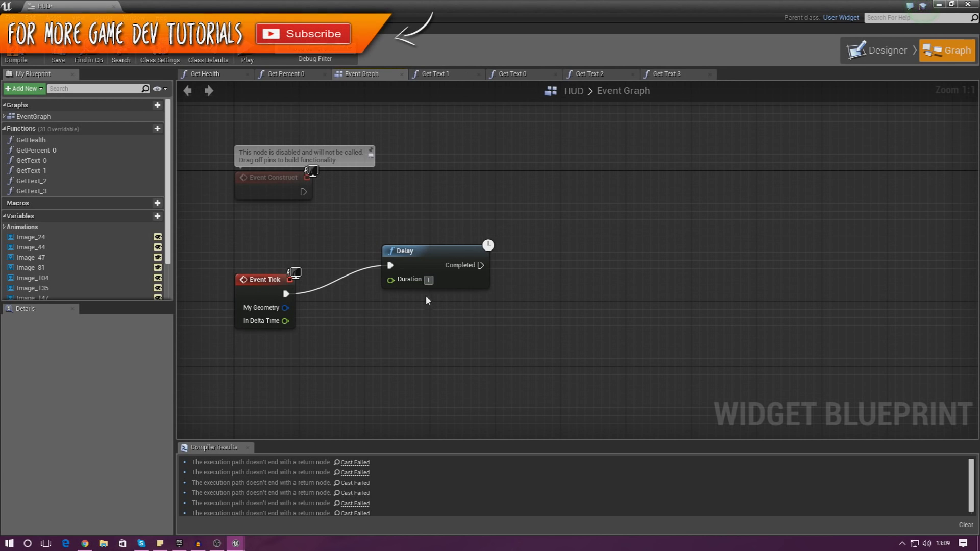
Add a Cast To SideScrollerCharacter node after the Delay's Completed output.
right_click_drag(513, 292, 376, 320)
left_click_drag(343, 292, 460, 319)
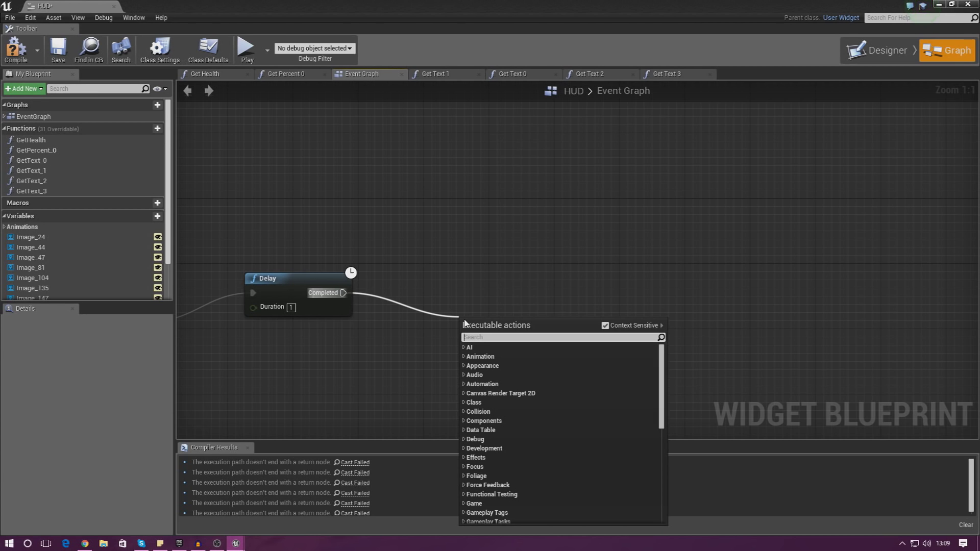
type("cast to sides")
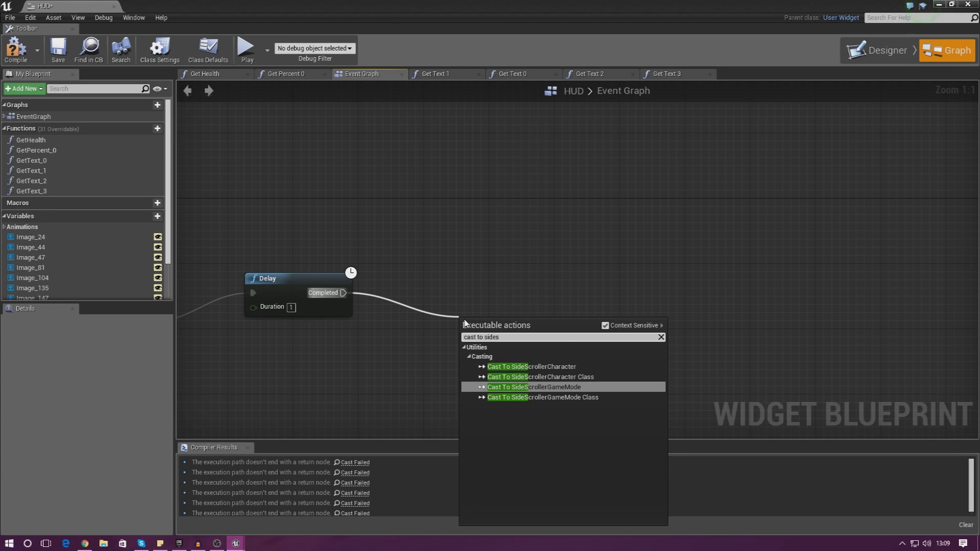
key("Up")
key("Up")
key("Return")
left_click_drag(546, 304, 569, 262)
Feed the cast's Object input with a Get Player Character node.
left_click_drag(465, 356, 371, 406)
type("get player char")
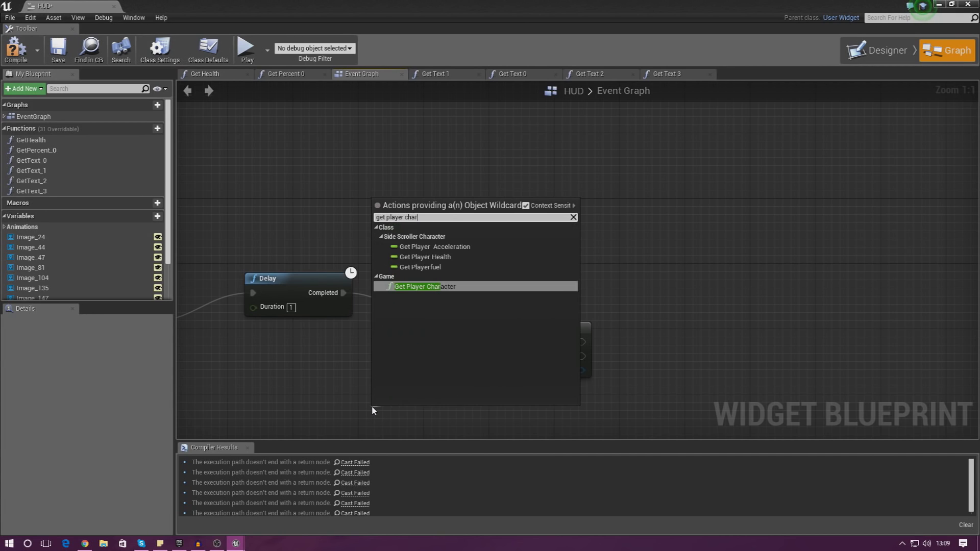
key("Return")
Get the Speed Count Down variable from the cast's As Side Scroller Character output.
left_click_drag(582, 370, 655, 380)
type("get cool")
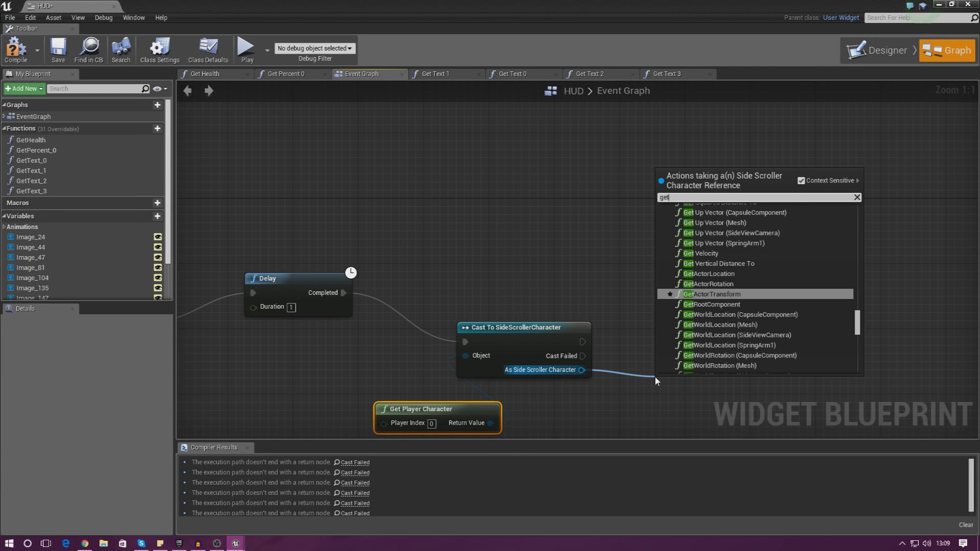
key("BackSpace")
key("BackSpace")
key("BackSpace")
key("BackSpace")
type("speed")
key("Down")
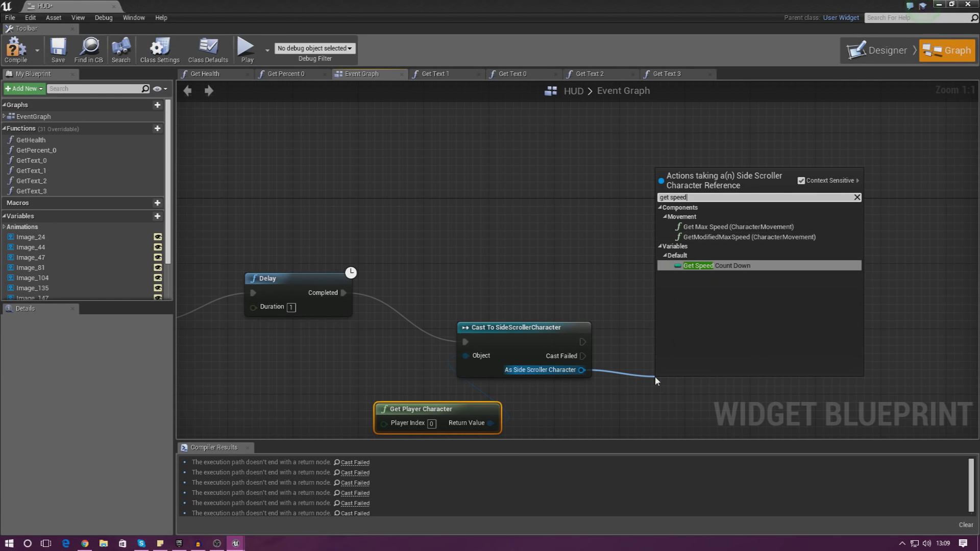
key("Return")
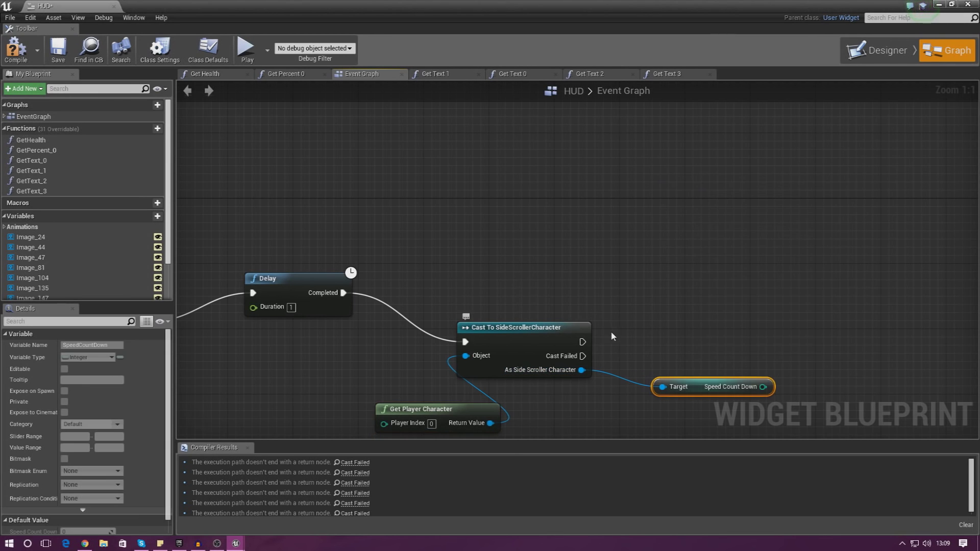
Add a Branch after the successful cast and move the cast node up closer in line with the Delay.
left_click_drag(583, 342, 817, 312)
left_click(815, 358)
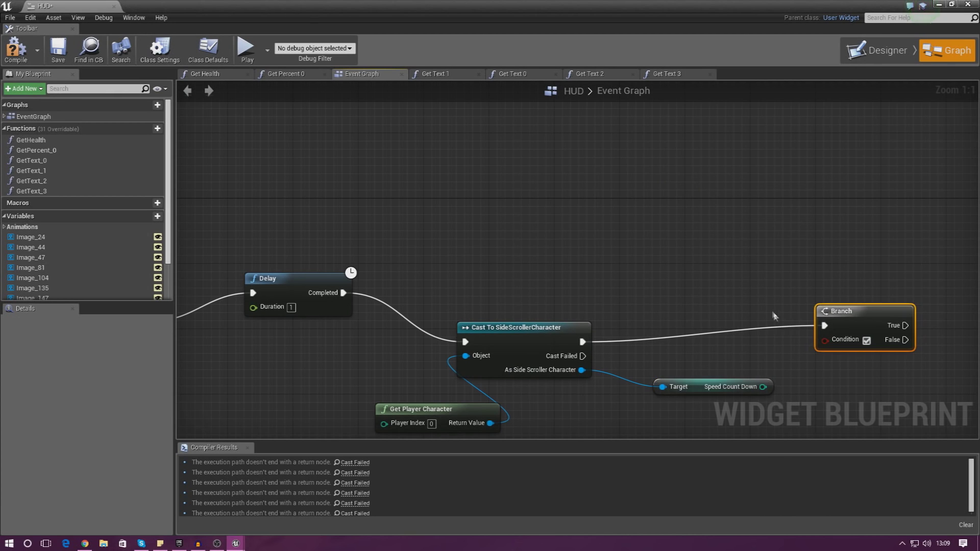
left_click_drag(524, 329, 539, 288)
left_click(567, 268)
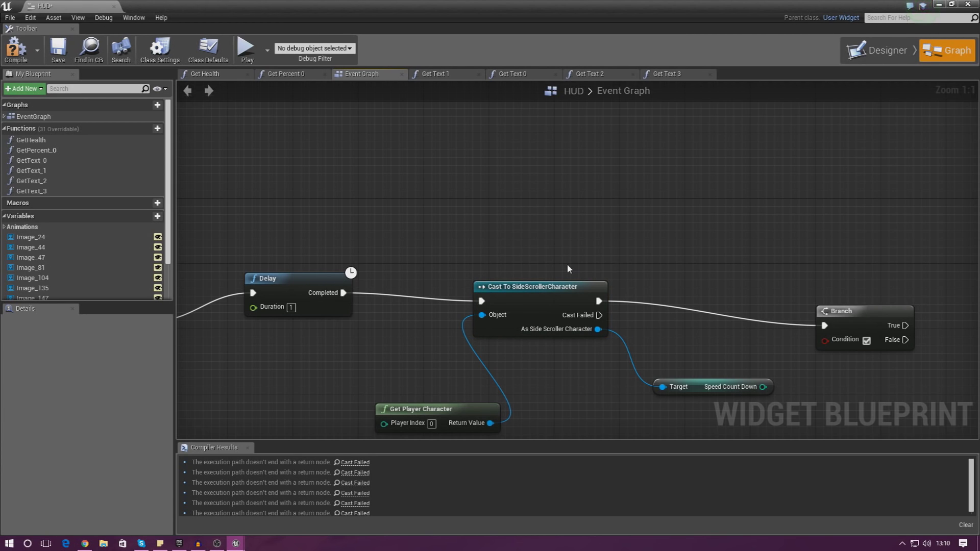
Tidy the graph by moving Get Player Character and Speed Count Down further left and the Branch node up.
right_click(567, 264)
left_click(568, 245)
left_click_drag(434, 409, 361, 384)
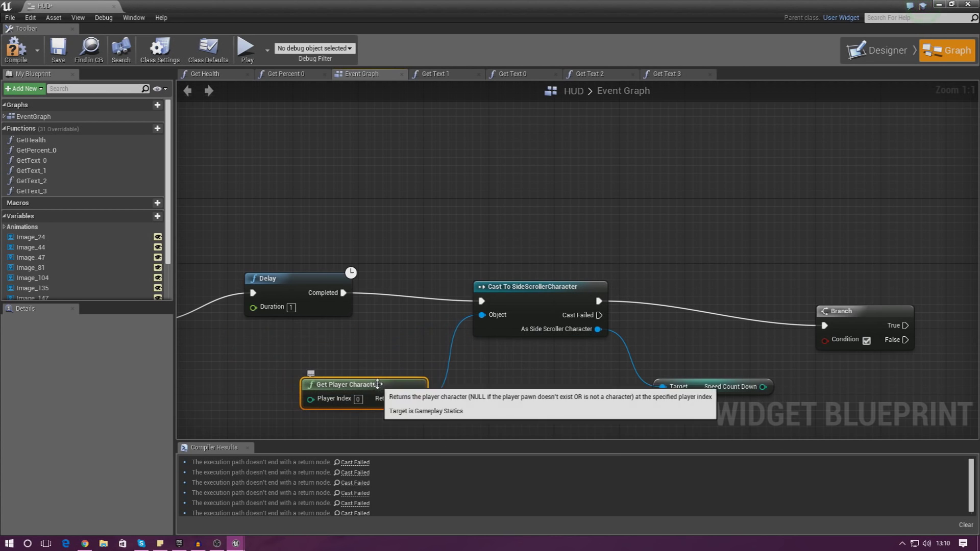
left_click_drag(676, 389, 610, 389)
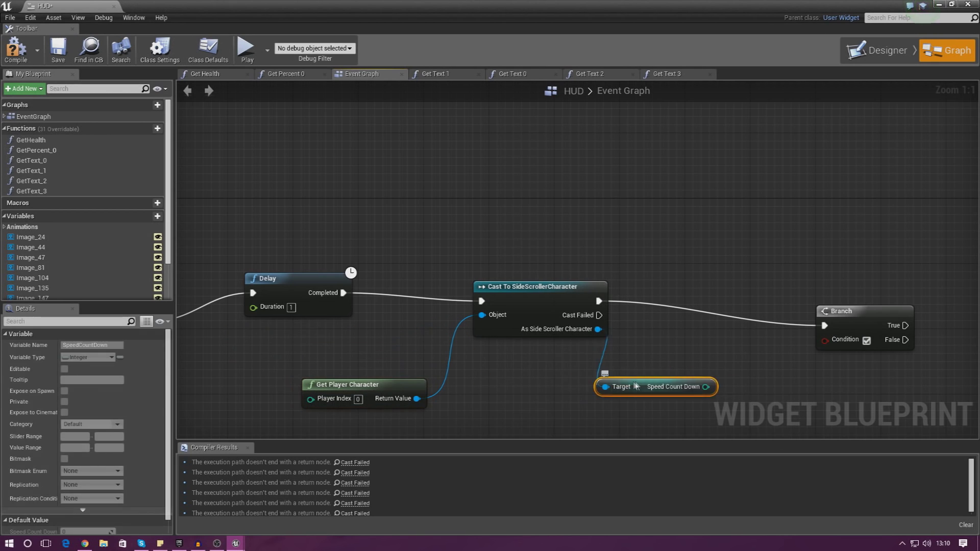
left_click_drag(848, 309, 806, 252)
left_click(756, 364)
Feed the Branch's Condition with an Equal (integer) node and connect Speed Count Down to its first input.
right_click_drag(822, 362, 722, 297)
left_click_drag(682, 218, 663, 248)
type("integer")
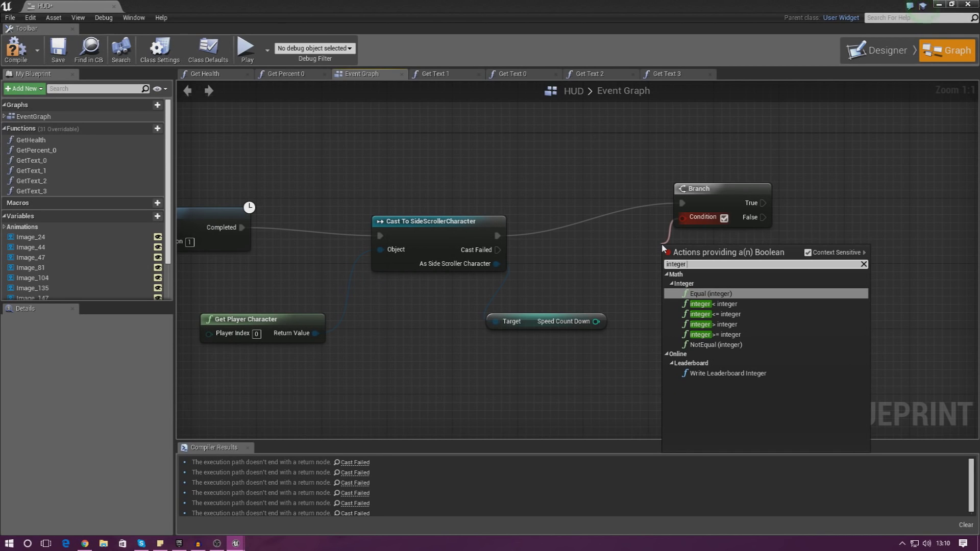
key("Return")
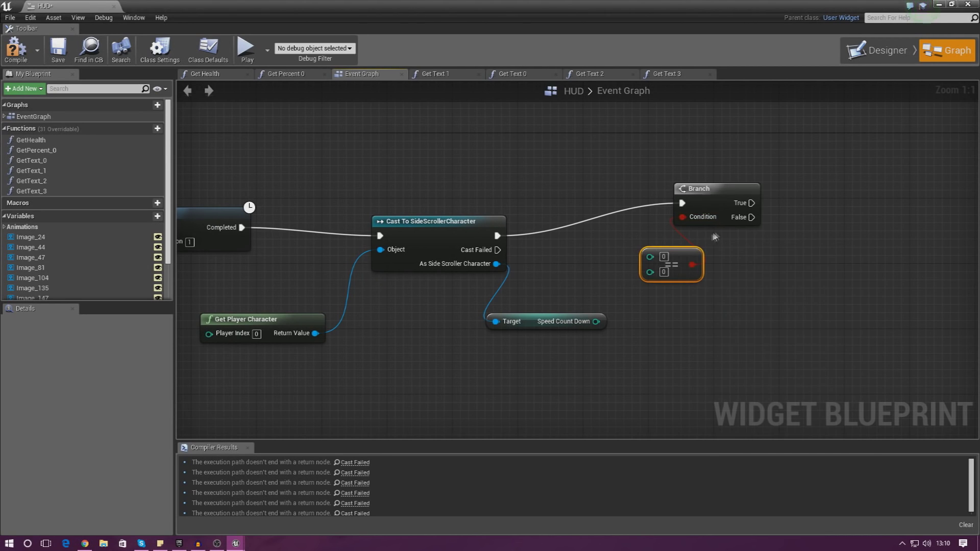
left_click_drag(595, 322, 650, 258)
Add a Play Animation node from the Branch's True output and place it up and to the right of the Branch.
right_click_drag(861, 236, 663, 270)
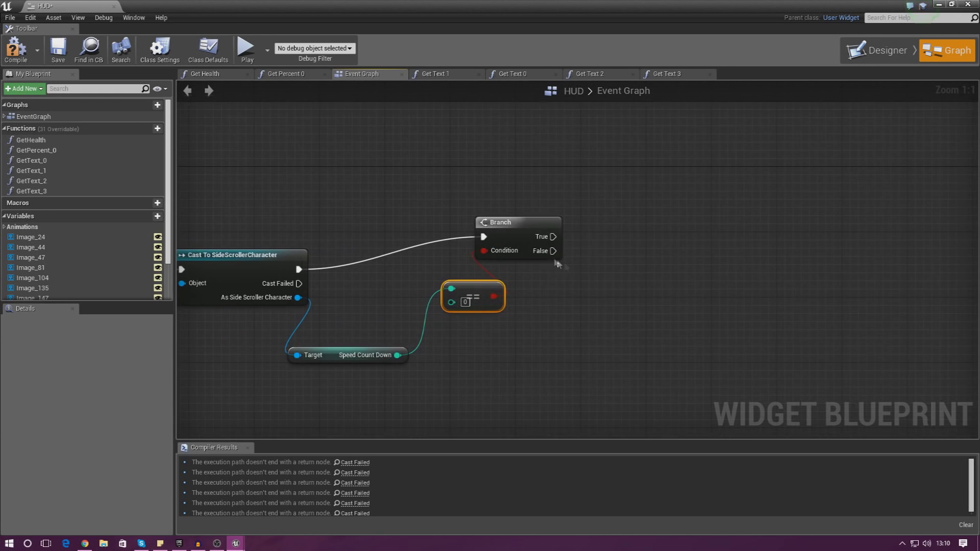
left_click_drag(553, 236, 660, 238)
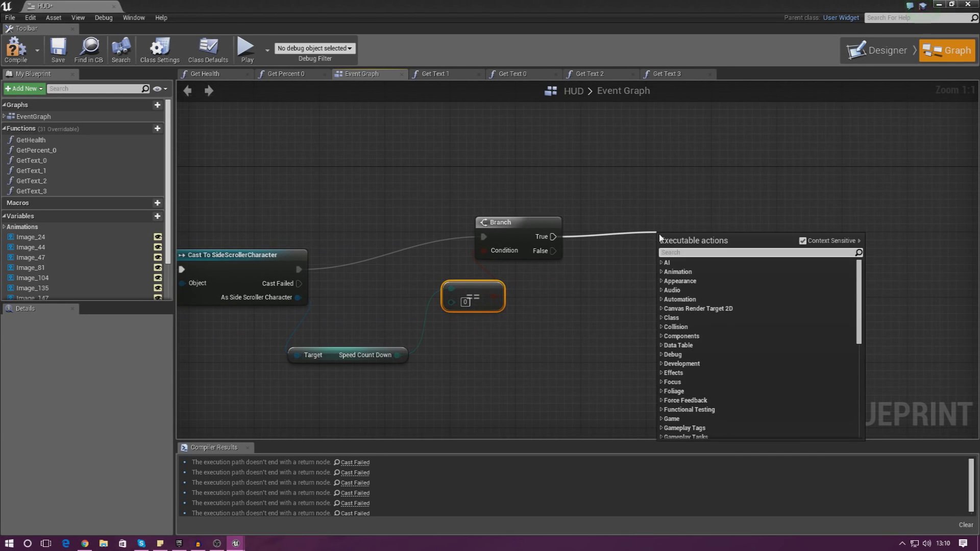
type("play animation")
key("Return")
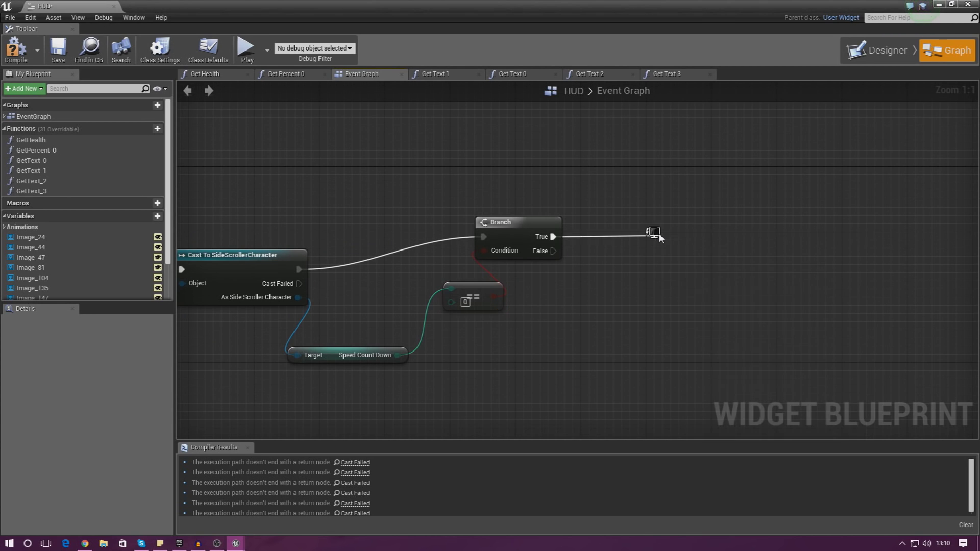
left_click_drag(749, 238, 757, 165)
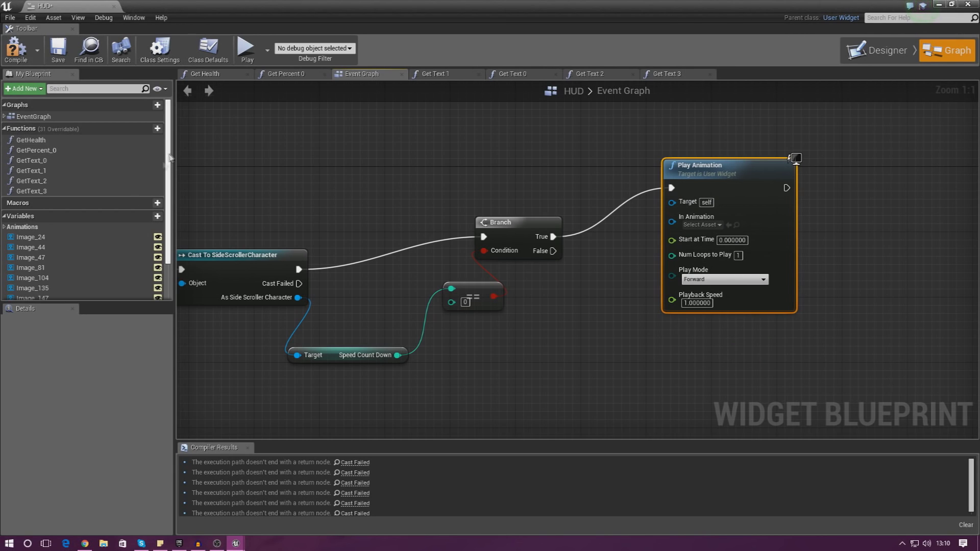
Place a getter for the SpeedCoolDown animation and connect it to Play Animation's In Animation input.
left_click(4, 228)
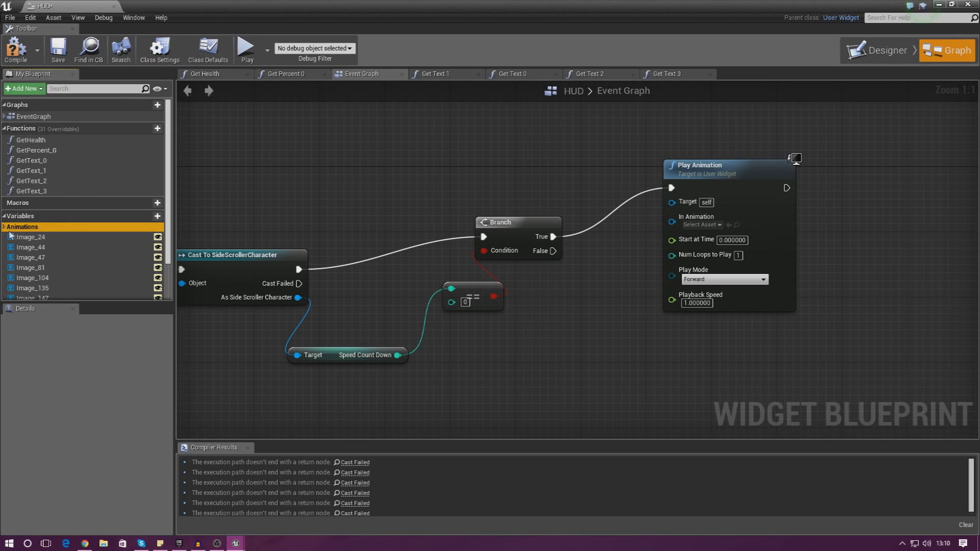
left_click(4, 227)
left_click(25, 237)
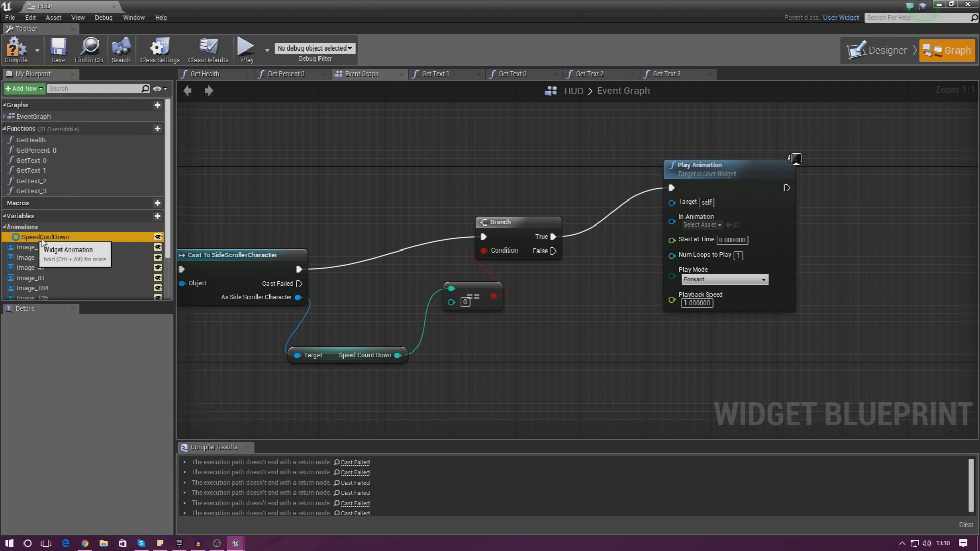
left_click_drag(421, 297, 568, 308)
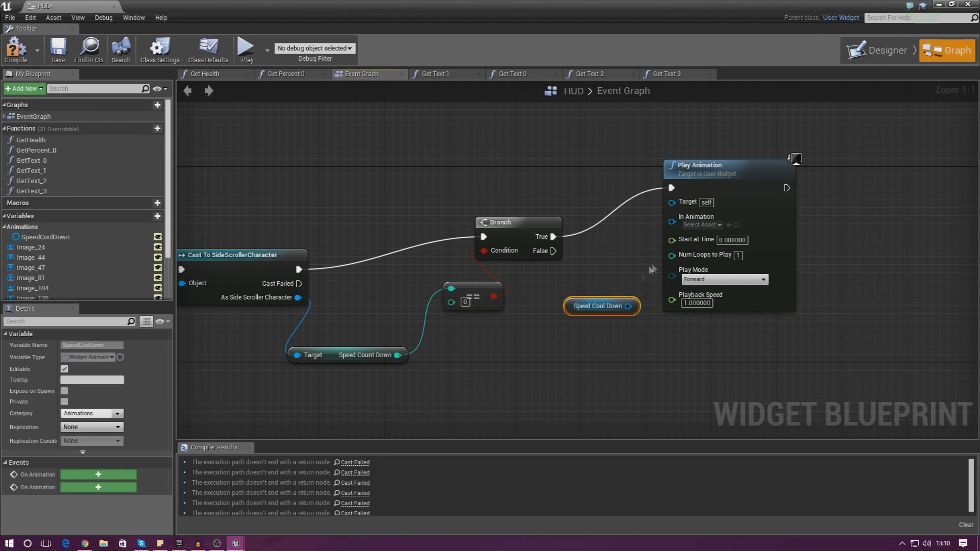
left_click_drag(672, 222, 629, 307)
Choose Forward as the Play Animation node's play mode and compile the HUD widget blueprint.
left_click(697, 293)
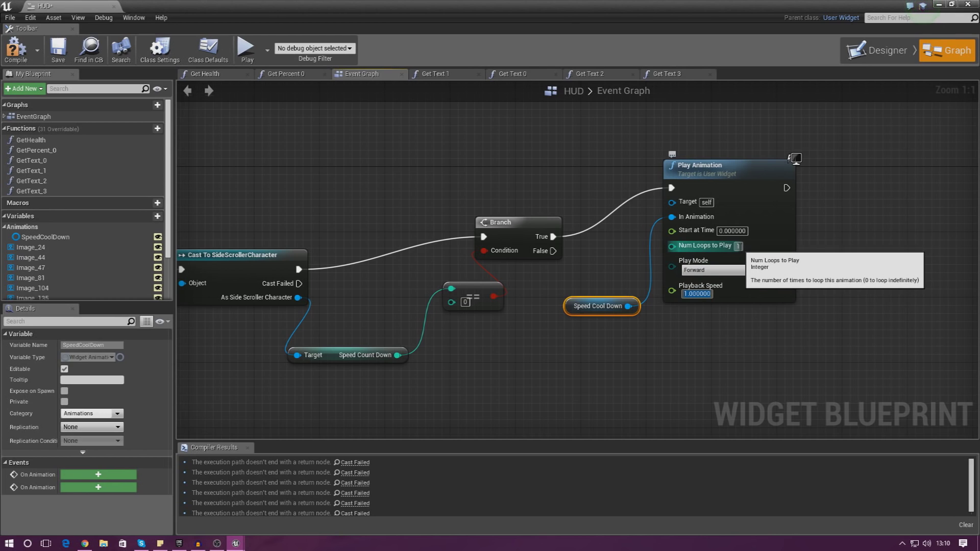
left_click(731, 271)
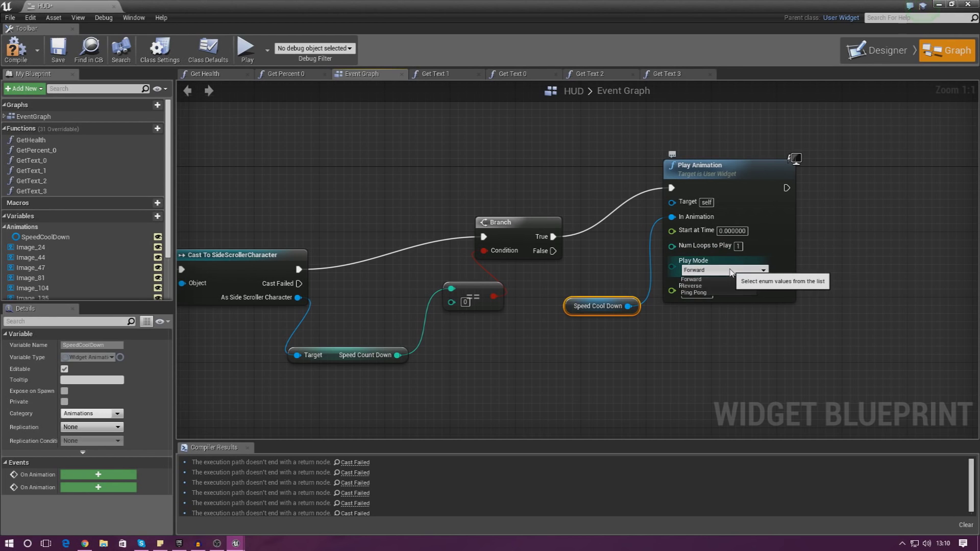
left_click(691, 279)
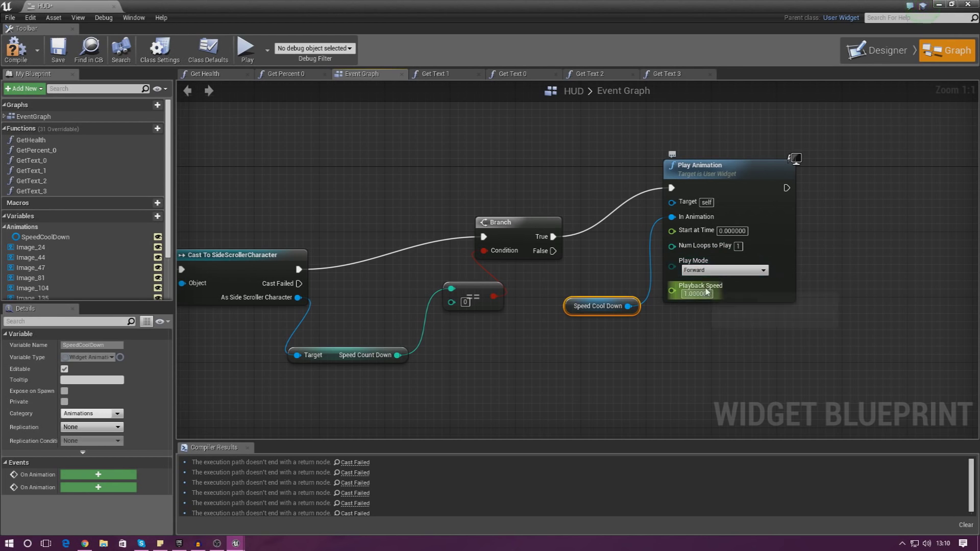
left_click(626, 266)
left_click(26, 61)
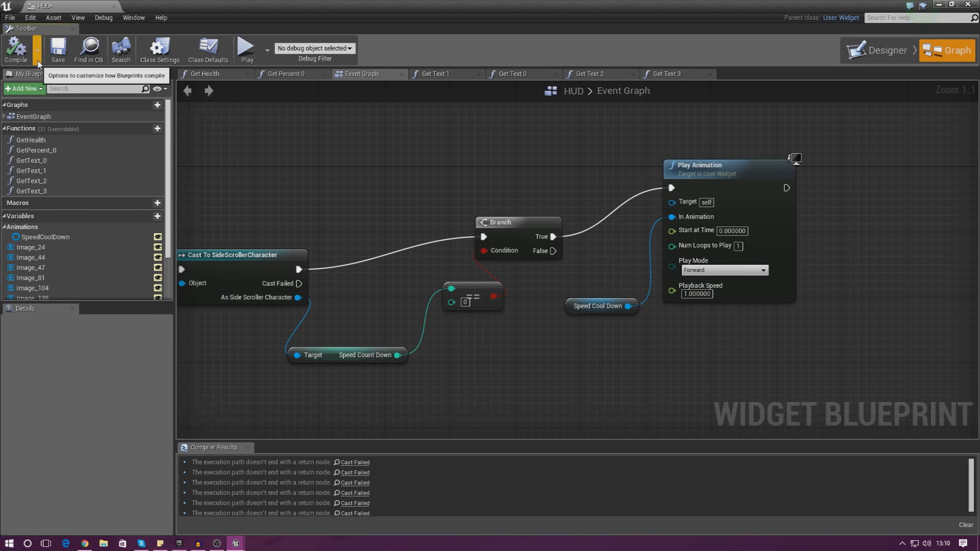
Close the HUD editor and play-test the level, moving the character back and forth to check the speed icon, and stop.
left_click_drag(223, 3, 204, 113)
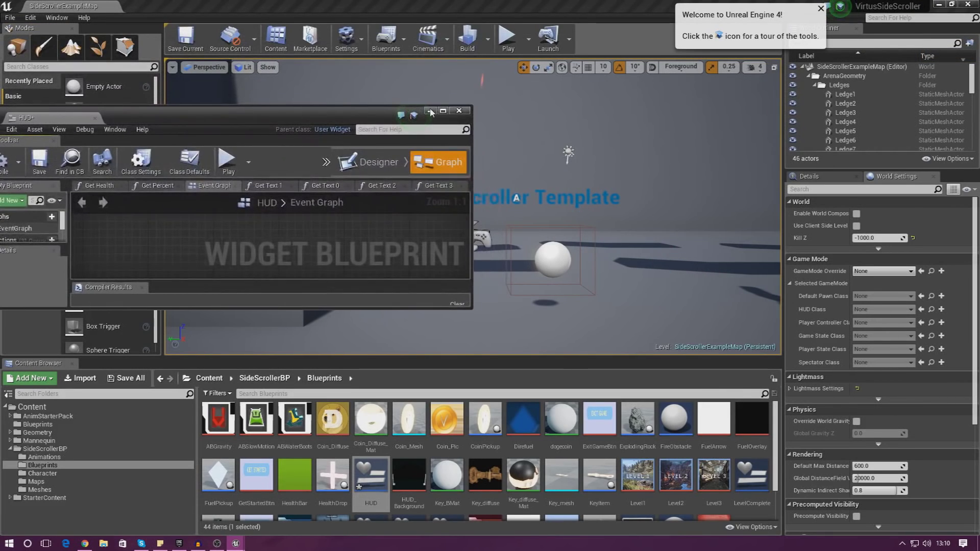
left_click(457, 110)
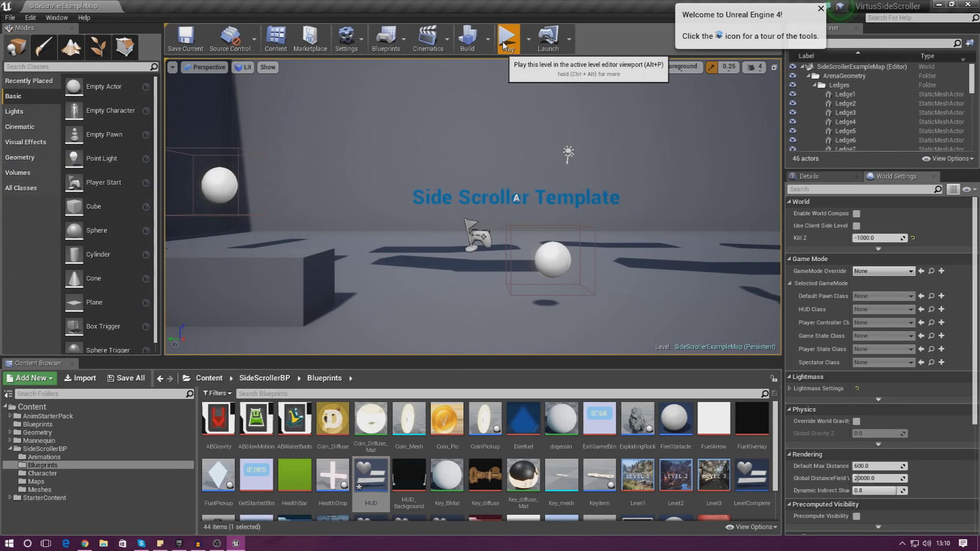
left_click(507, 39)
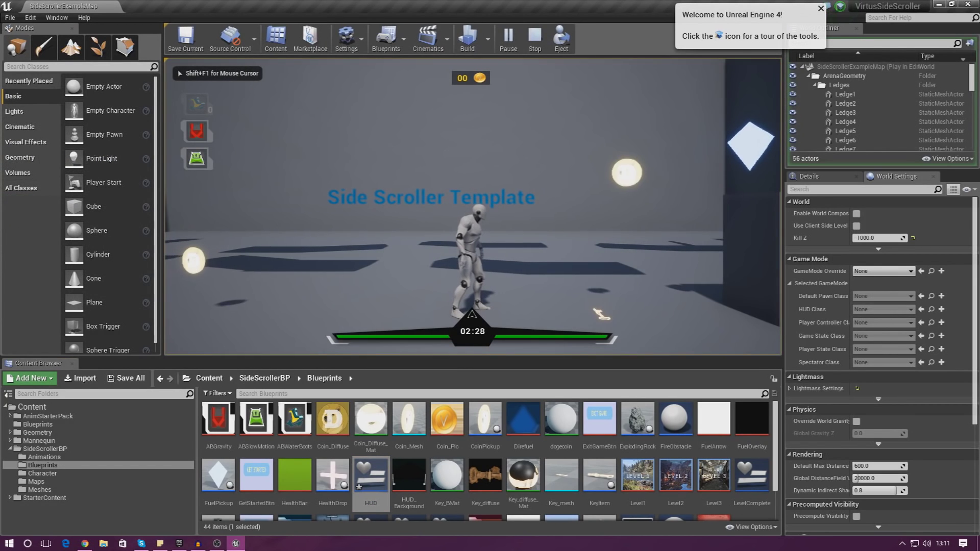
key("a")
key("d")
key("a")
key("d")
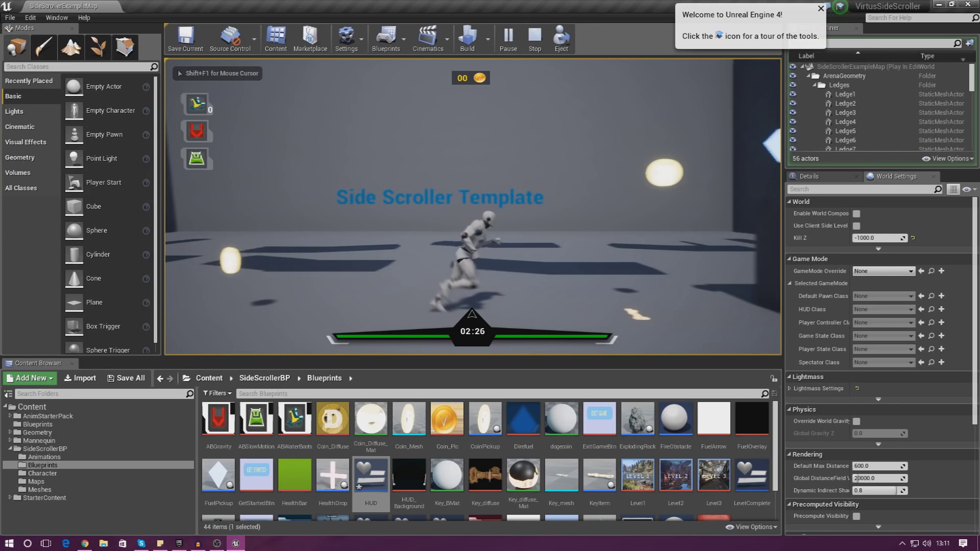
key("Escape")
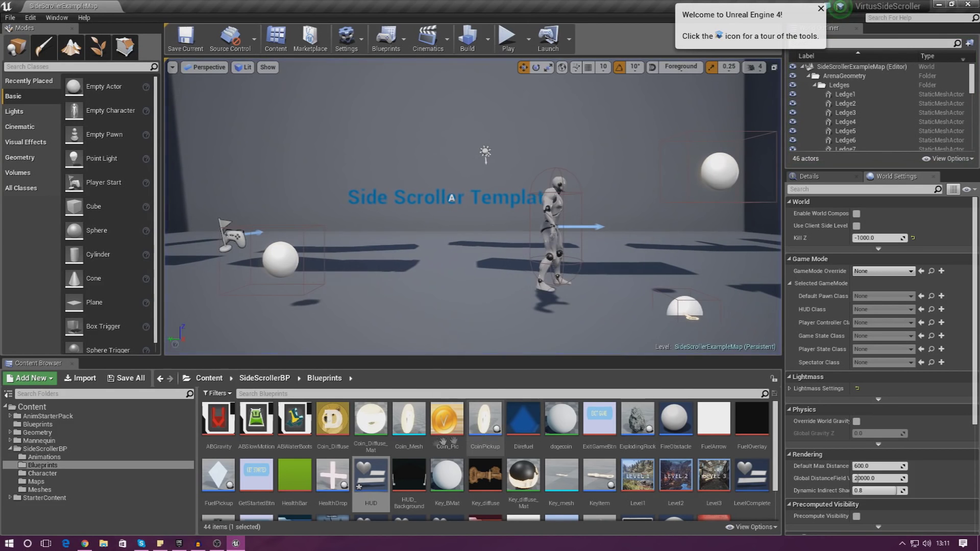
Reopen the HUD widget's Event Graph, set the Equal node's comparison value to 5 and compile.
double_click(368, 486)
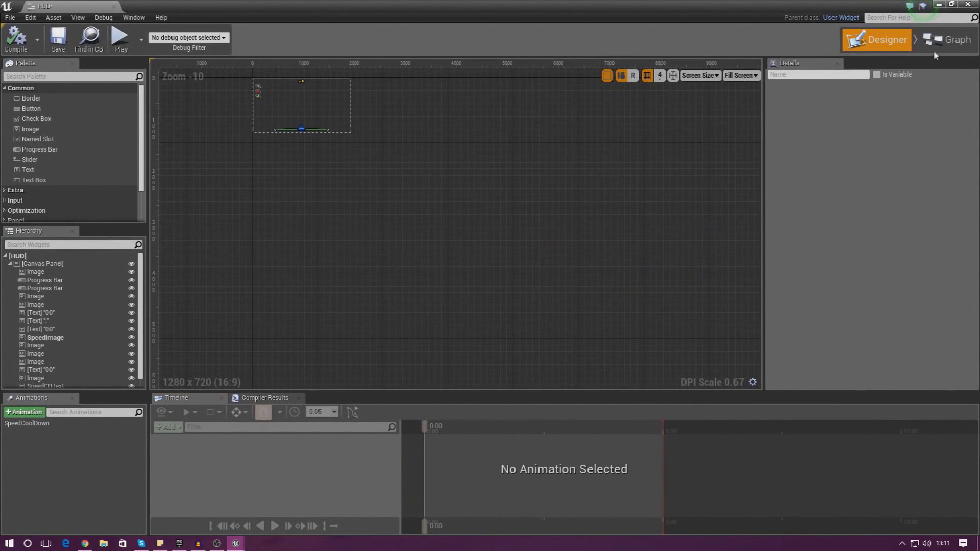
left_click(944, 41)
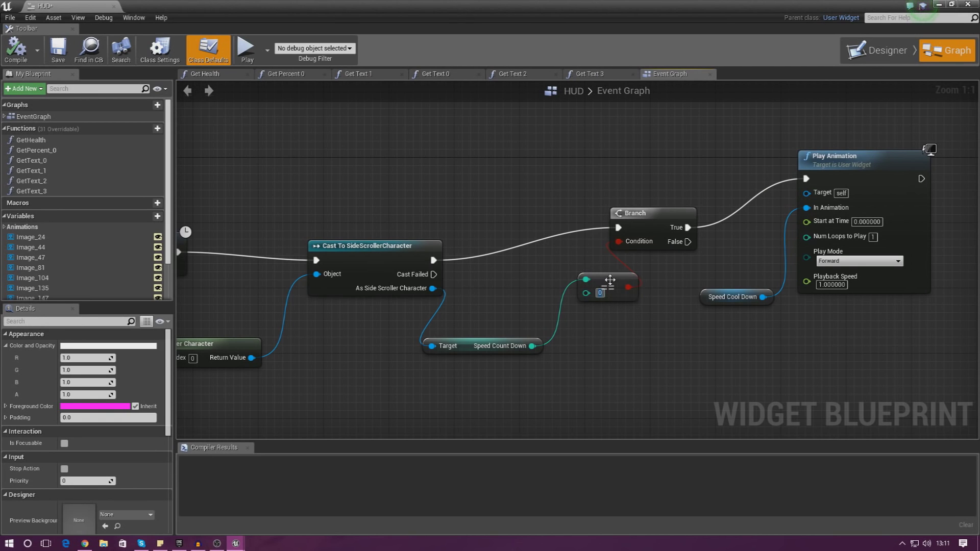
key("Return")
left_click(18, 55)
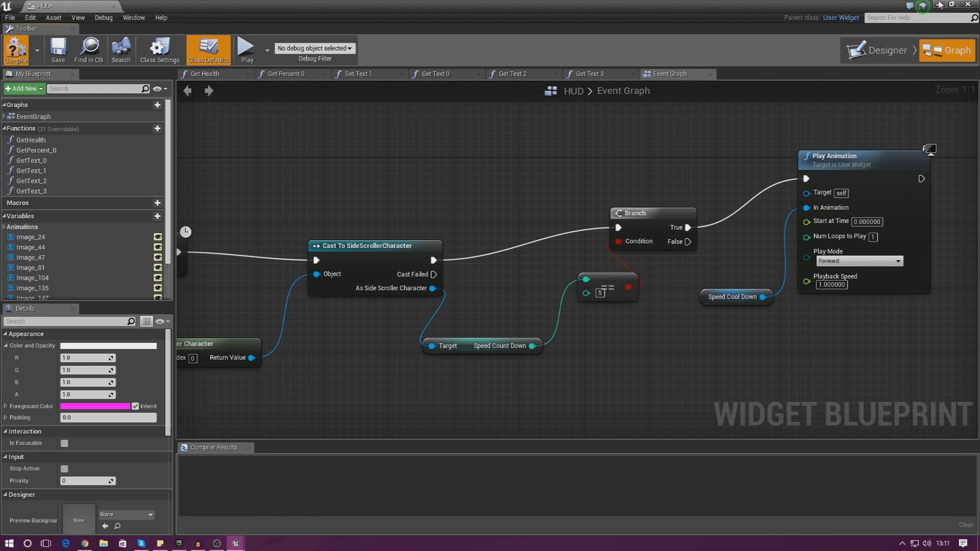
Play the level from the main editor, run the character around and activate the speed ability to watch its icon and countdown.
left_click(936, 5)
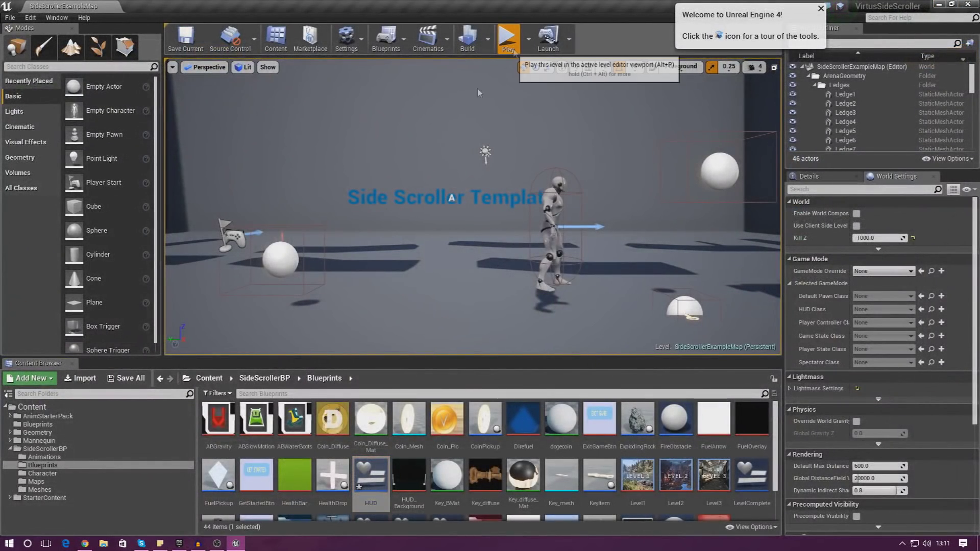
left_click(513, 51)
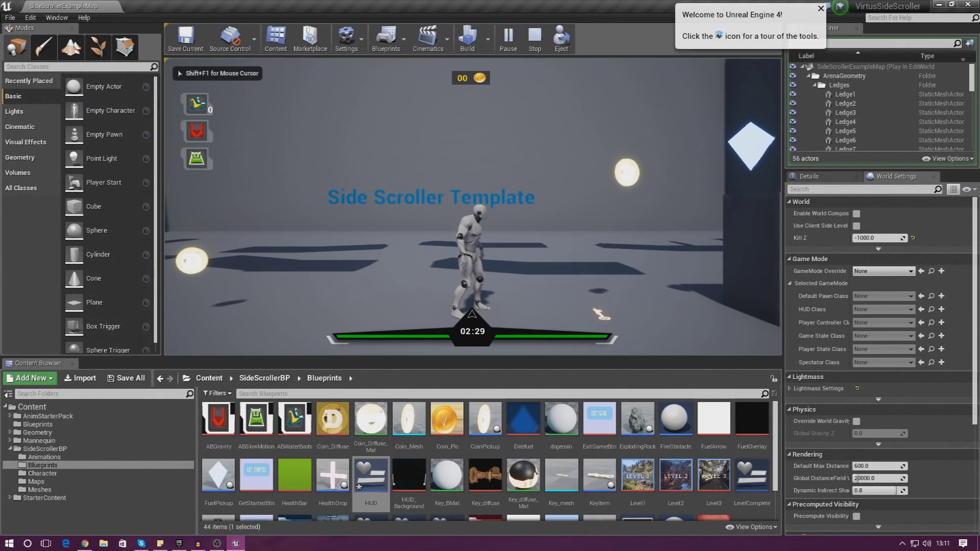
key("d")
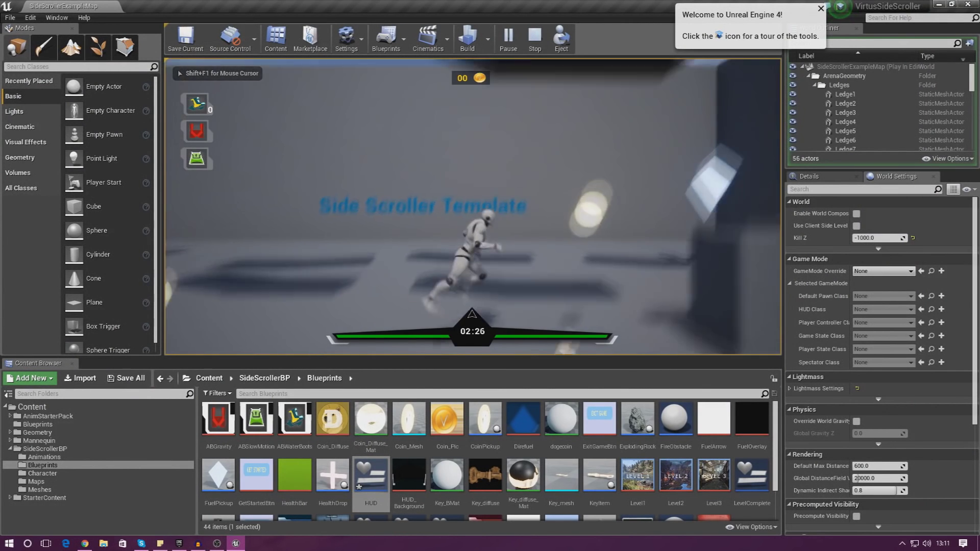
key("a")
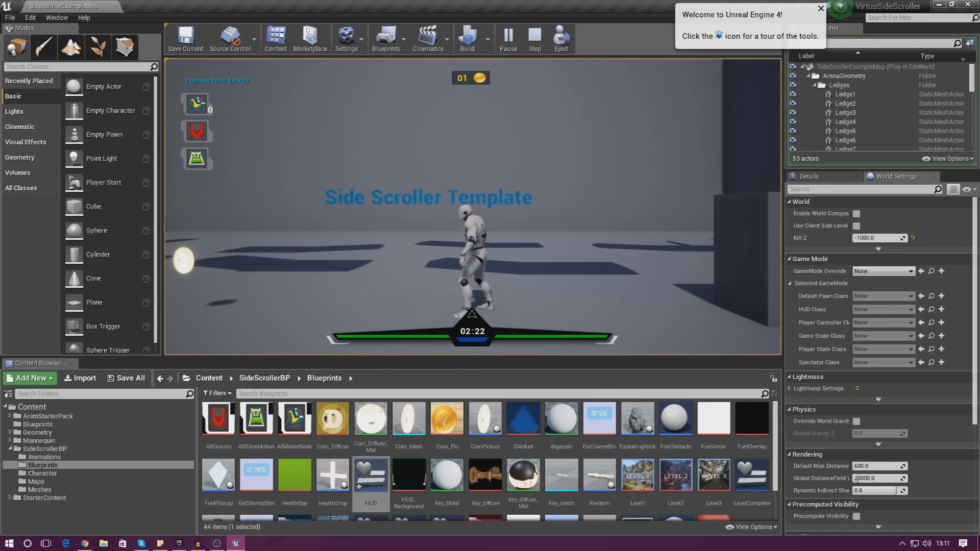
key("d")
key("1")
key("a")
key("d")
key("a")
key("d")
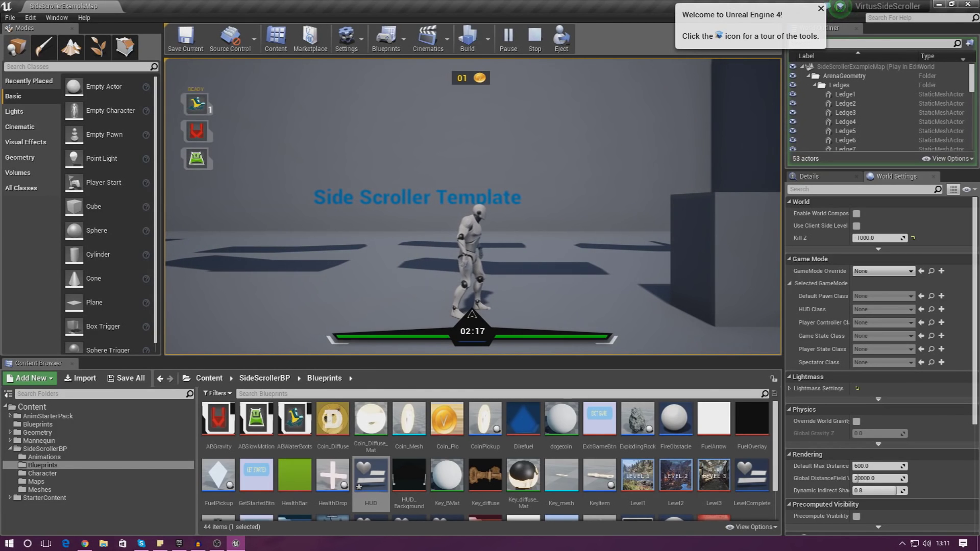
Activate the speed ability again once its countdown has ended and keep moving to recheck the icon's fade.
key("d")
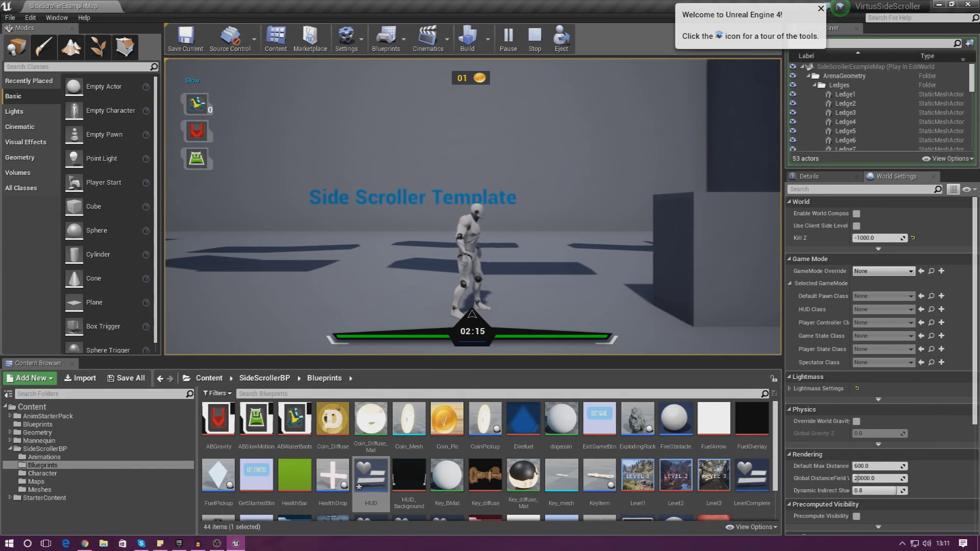
key("a")
key("d")
key("1")
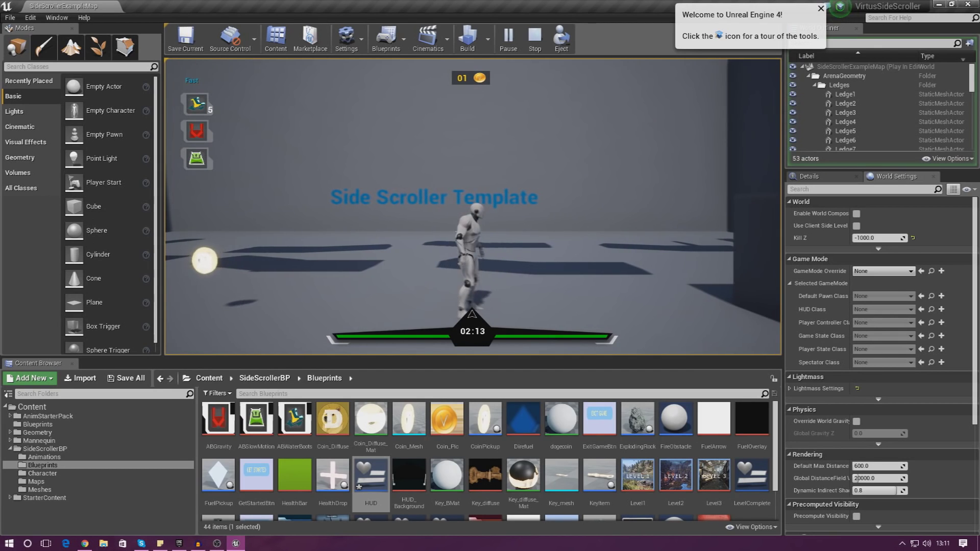
key("d")
key("a")
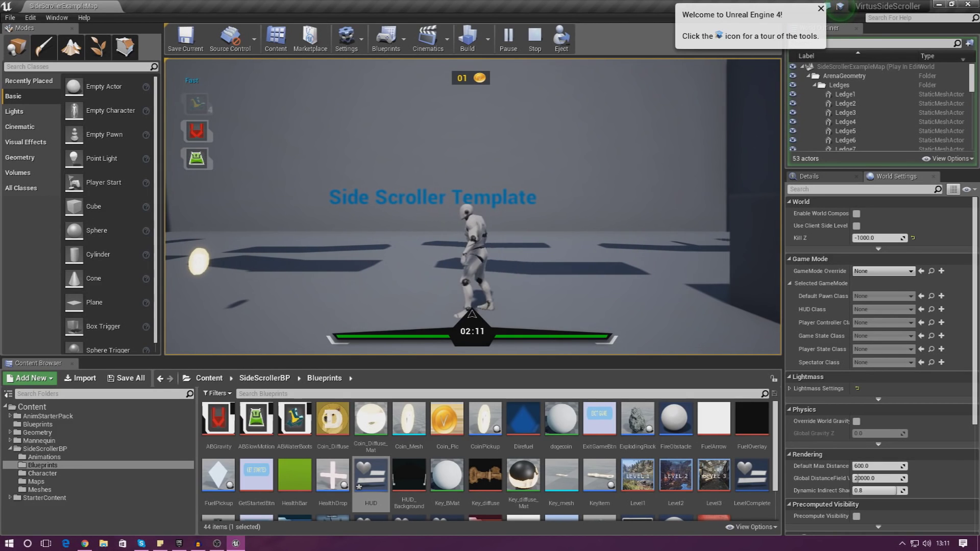
key("a")
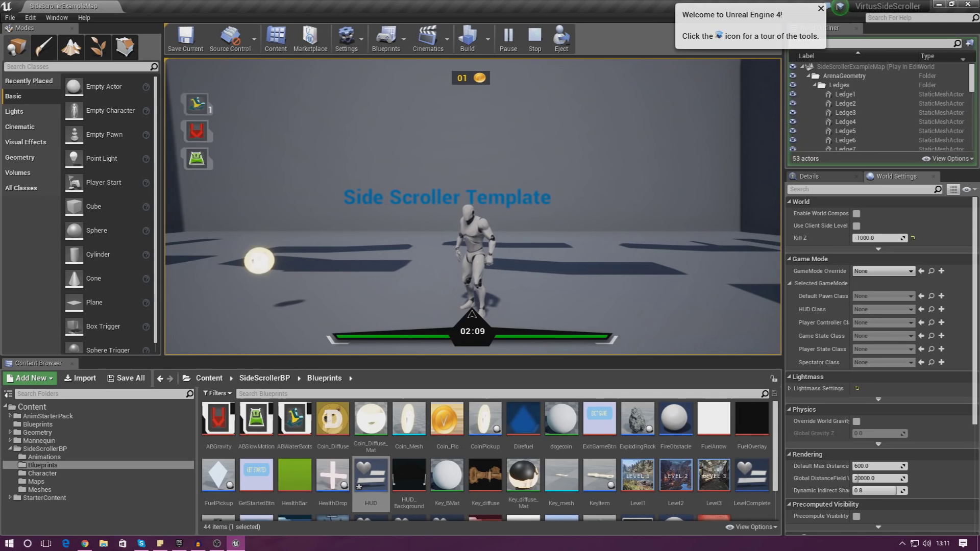